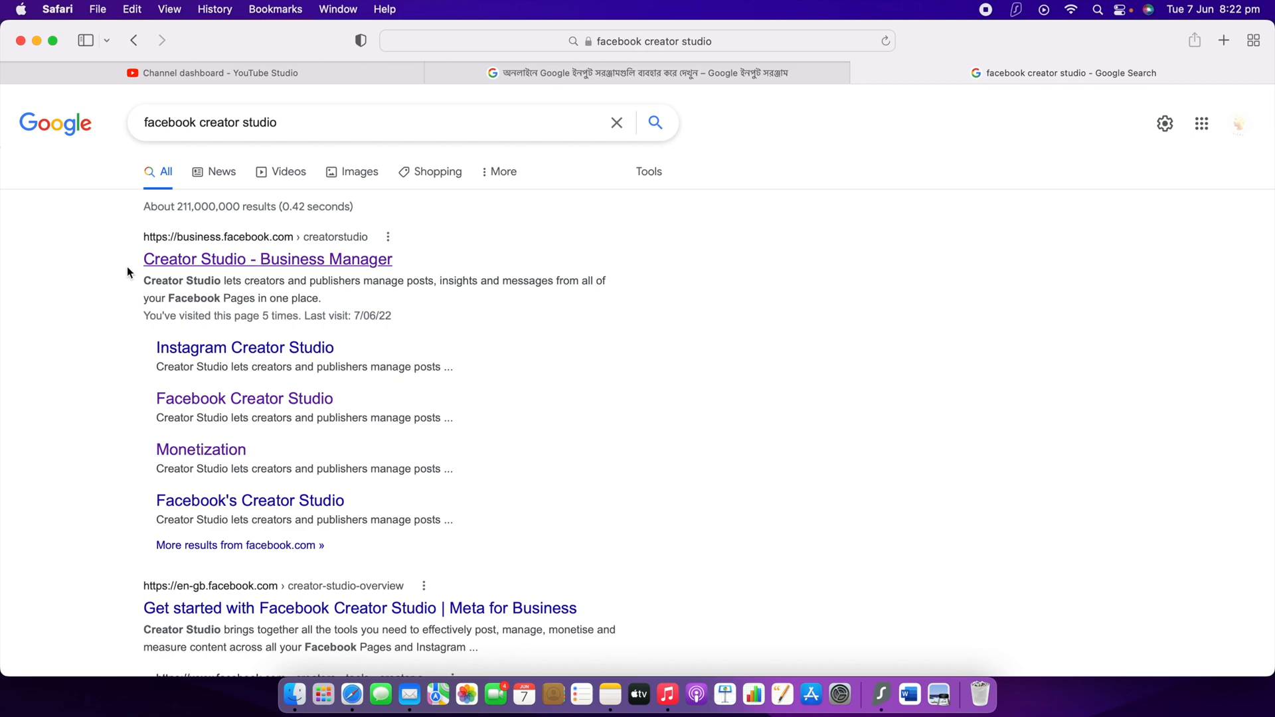
- Open the "Creator Studio - Business Manager" search result and look over its Home page
{"action": "key", "text": "super+plus"}
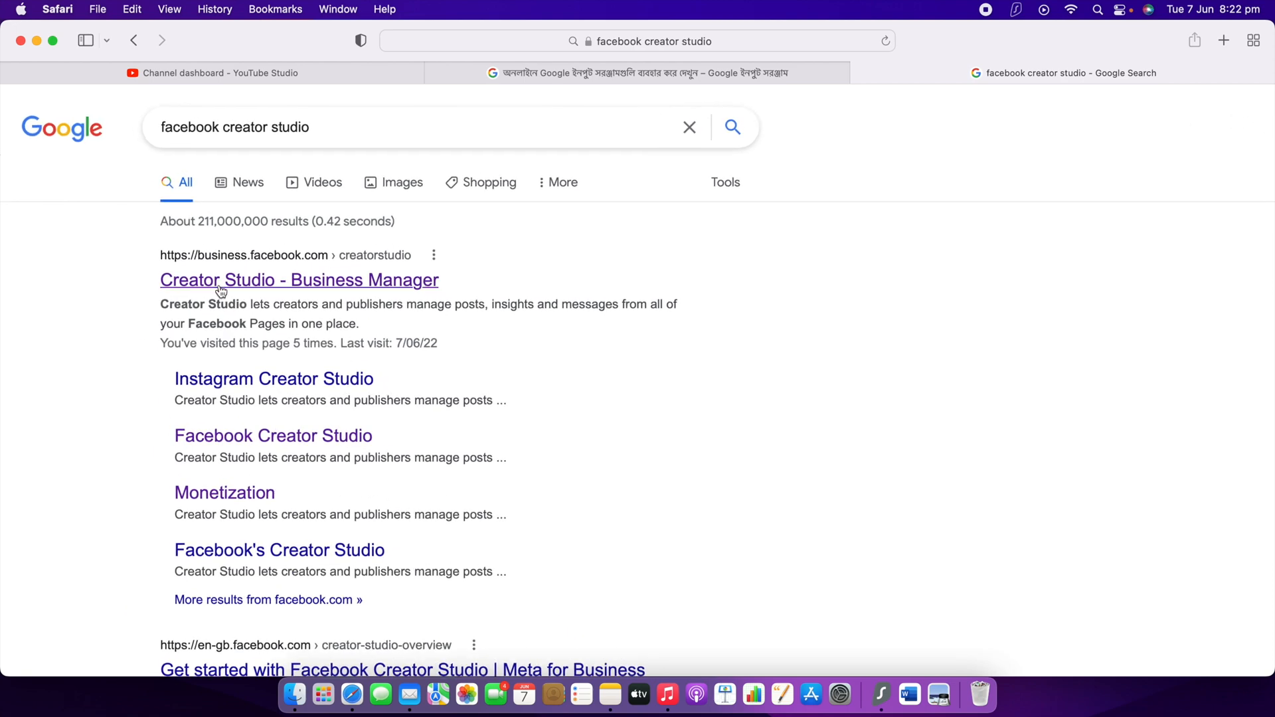
{"action": "left_click", "coordinate": [248, 284]}
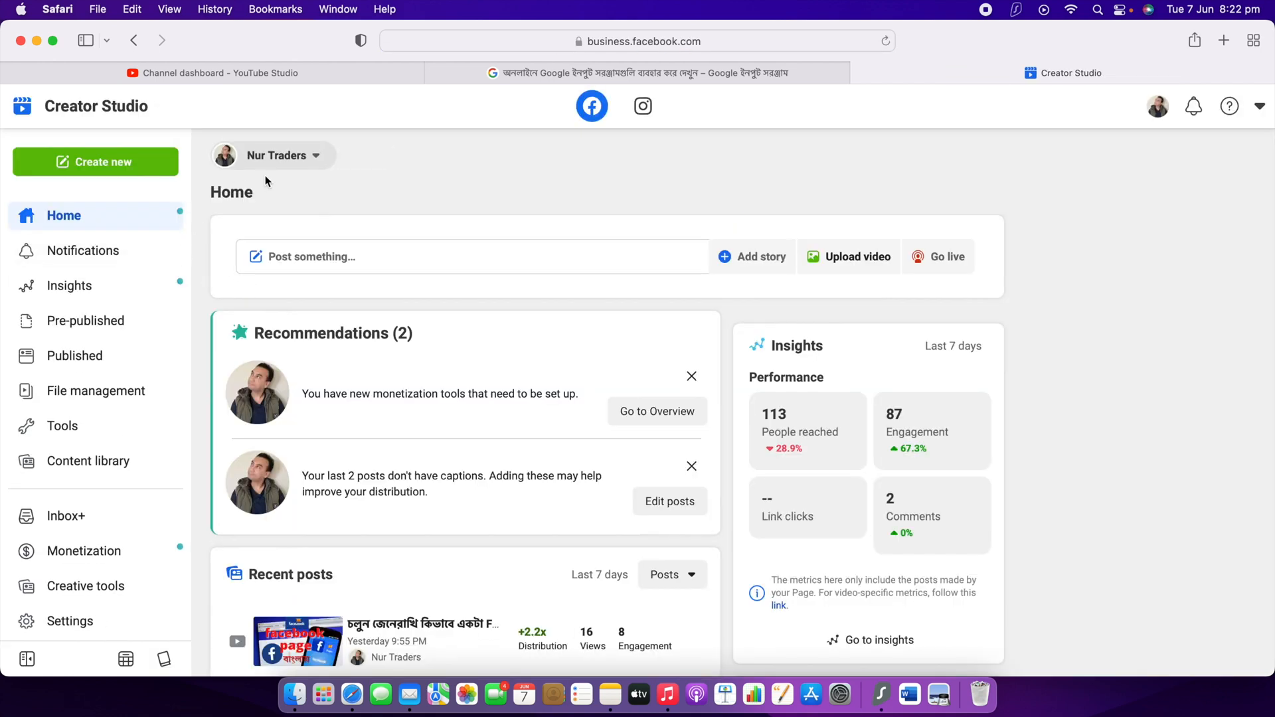
{"action": "scroll", "coordinate": [414, 513], "scroll_direction": "down", "scroll_amount": 5}
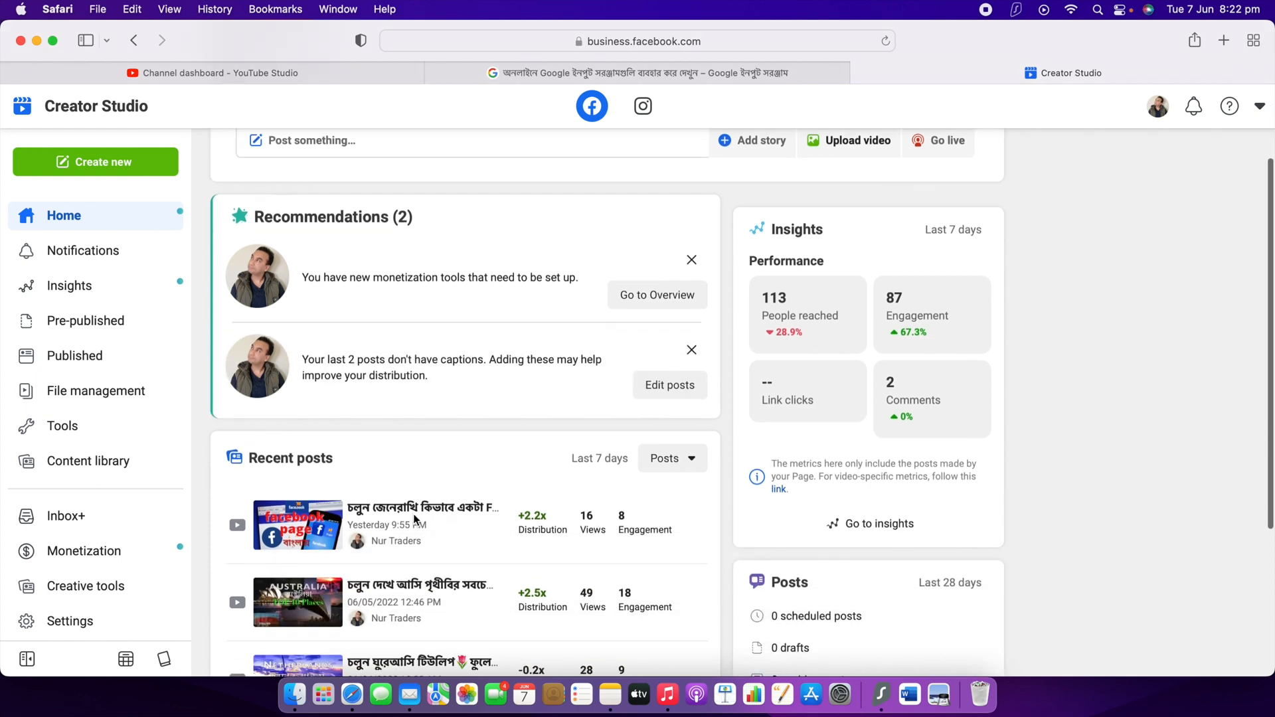
{"action": "scroll", "coordinate": [400, 509], "scroll_direction": "up", "scroll_amount": 5}
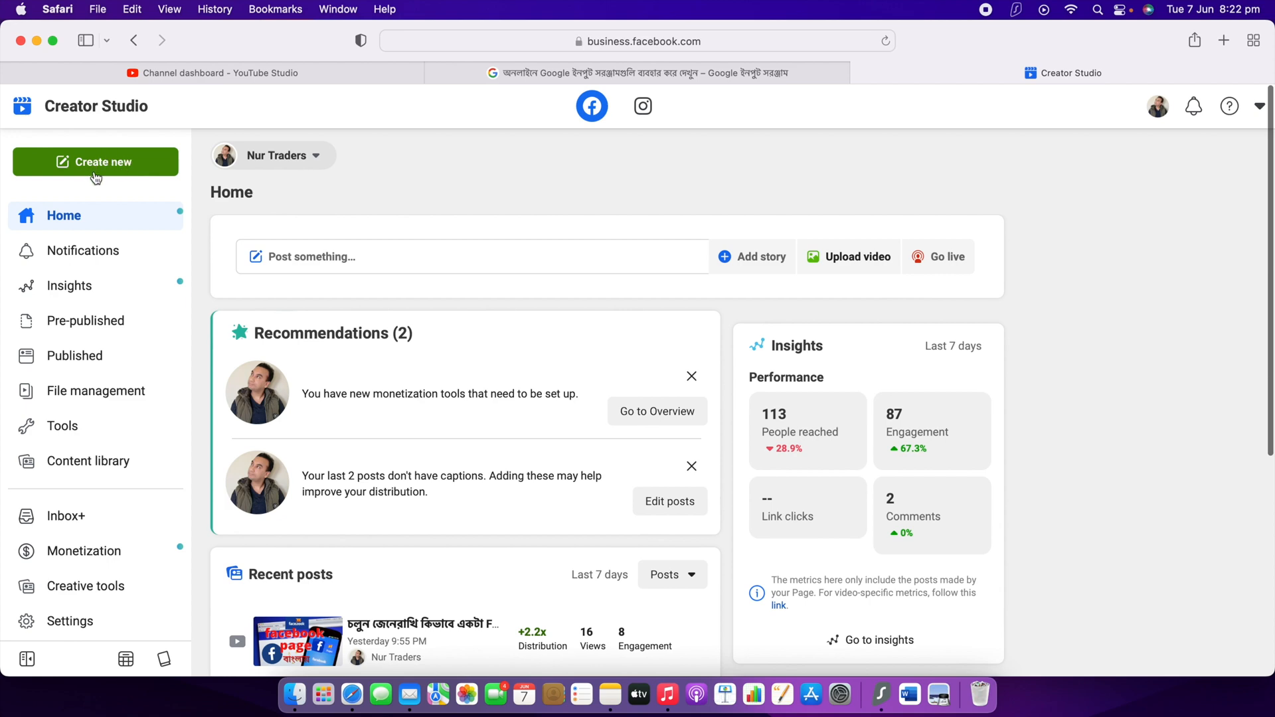
- Check the Page chooser for Nur Traders and close it without changing the selection
{"action": "scroll", "coordinate": [100, 186], "scroll_direction": "up", "scroll_amount": 5}
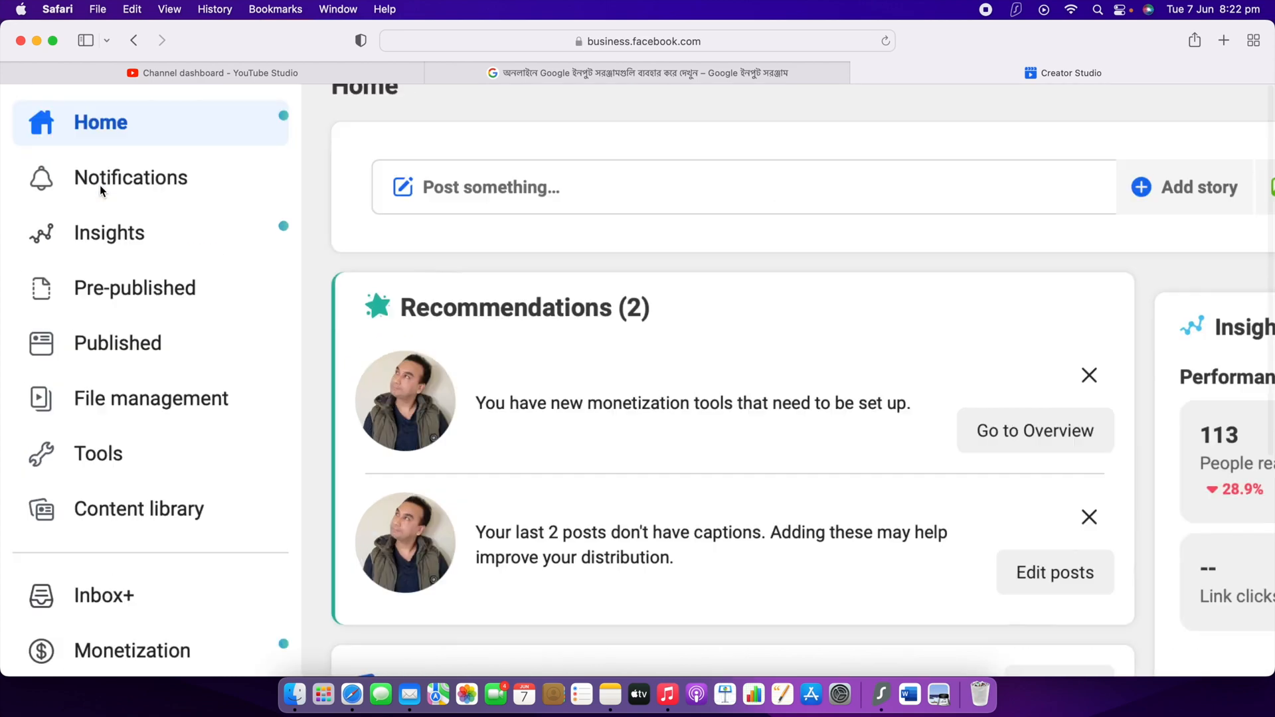
{"action": "scroll", "coordinate": [118, 194], "scroll_direction": "up", "scroll_amount": 8}
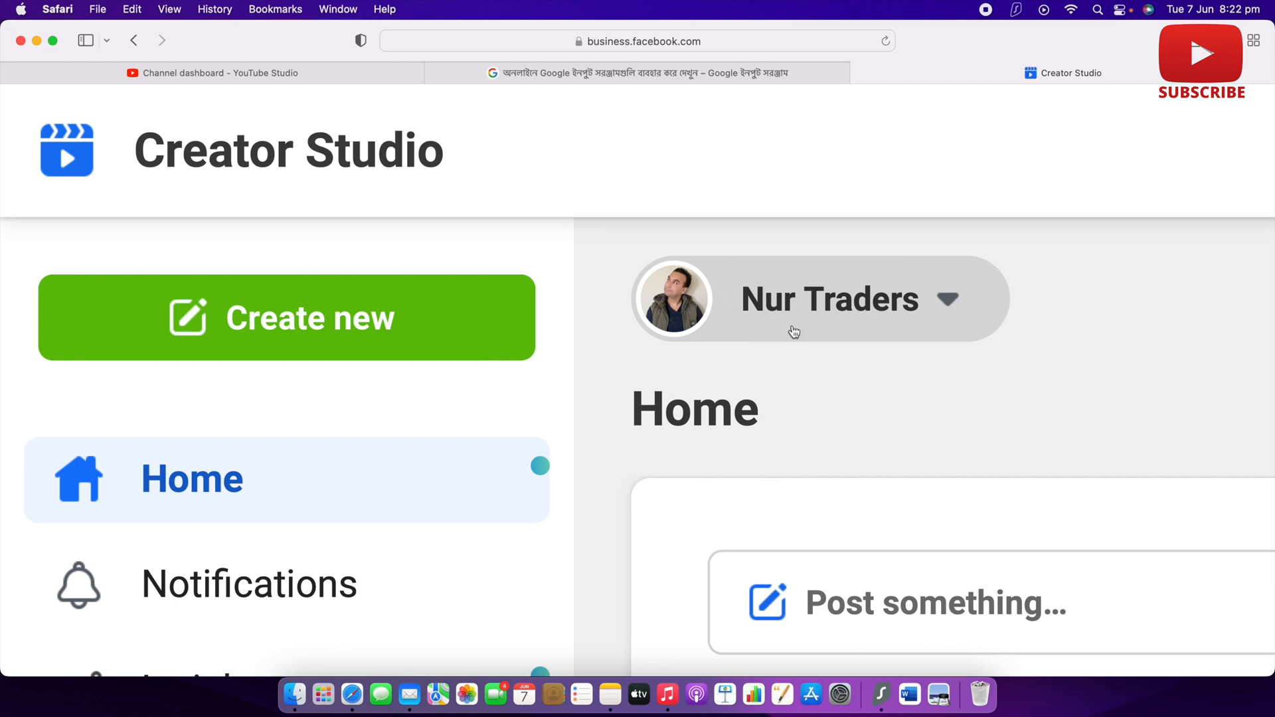
{"action": "left_click", "coordinate": [951, 300]}
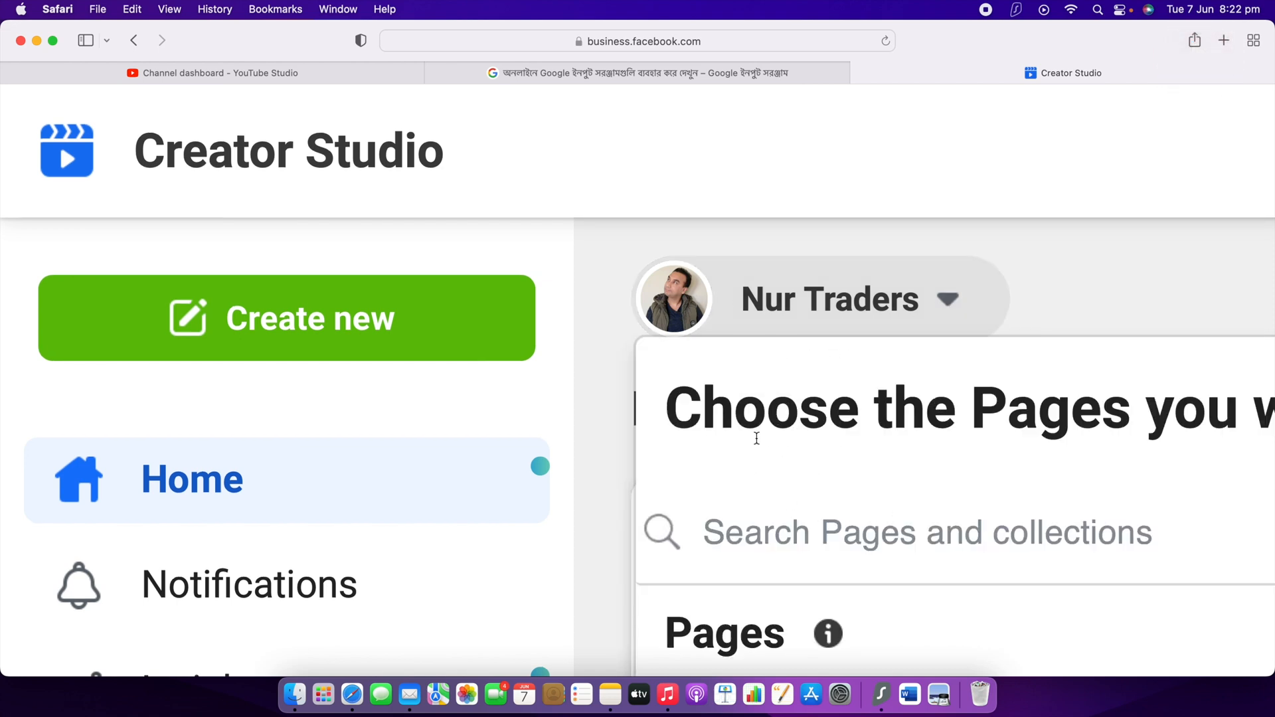
{"action": "left_click", "coordinate": [948, 300]}
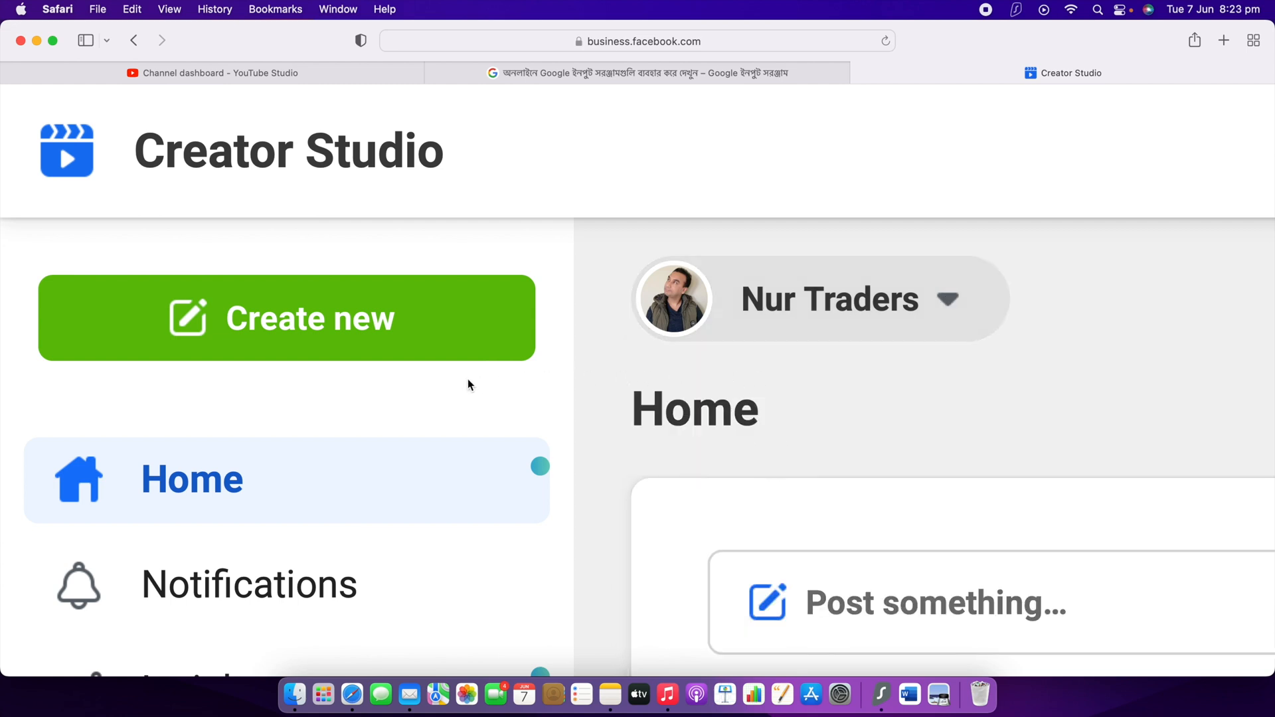
- Examine the Add story, Upload video and Go live options beside the Home page's post box
{"action": "scroll", "coordinate": [465, 382], "scroll_direction": "down", "scroll_amount": 10}
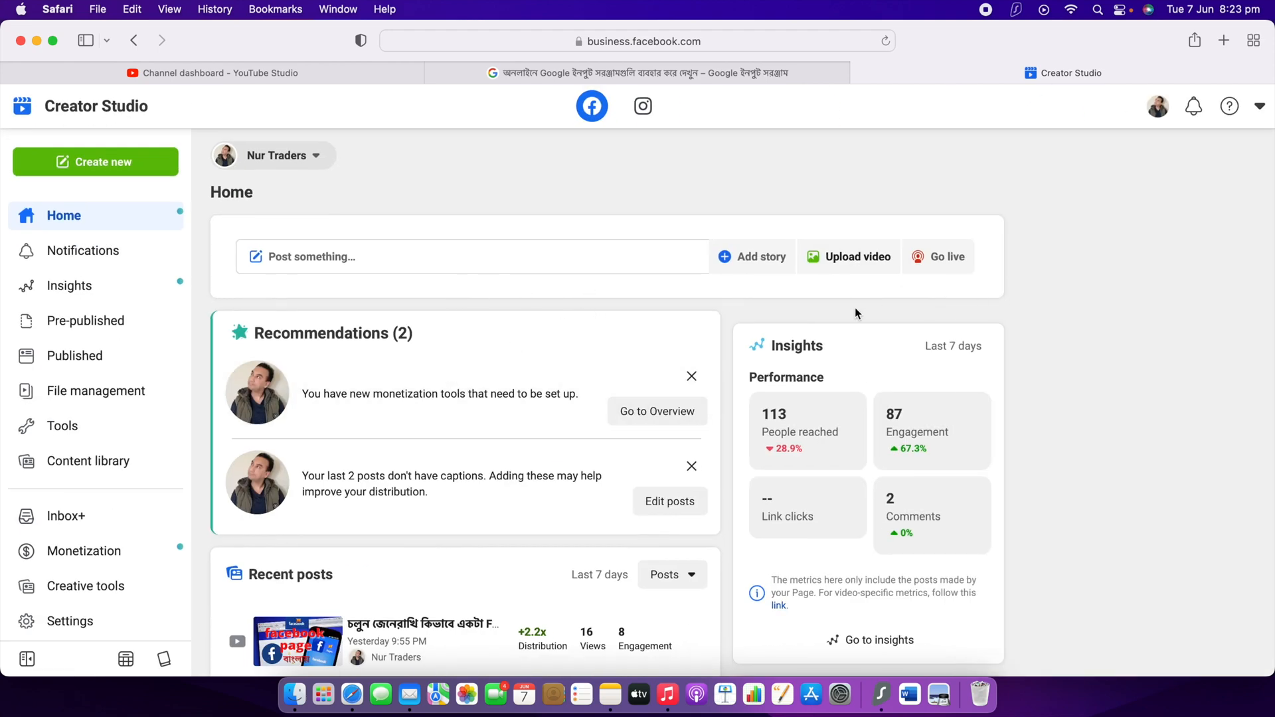
{"action": "scroll", "coordinate": [855, 308], "scroll_direction": "up", "scroll_amount": 5}
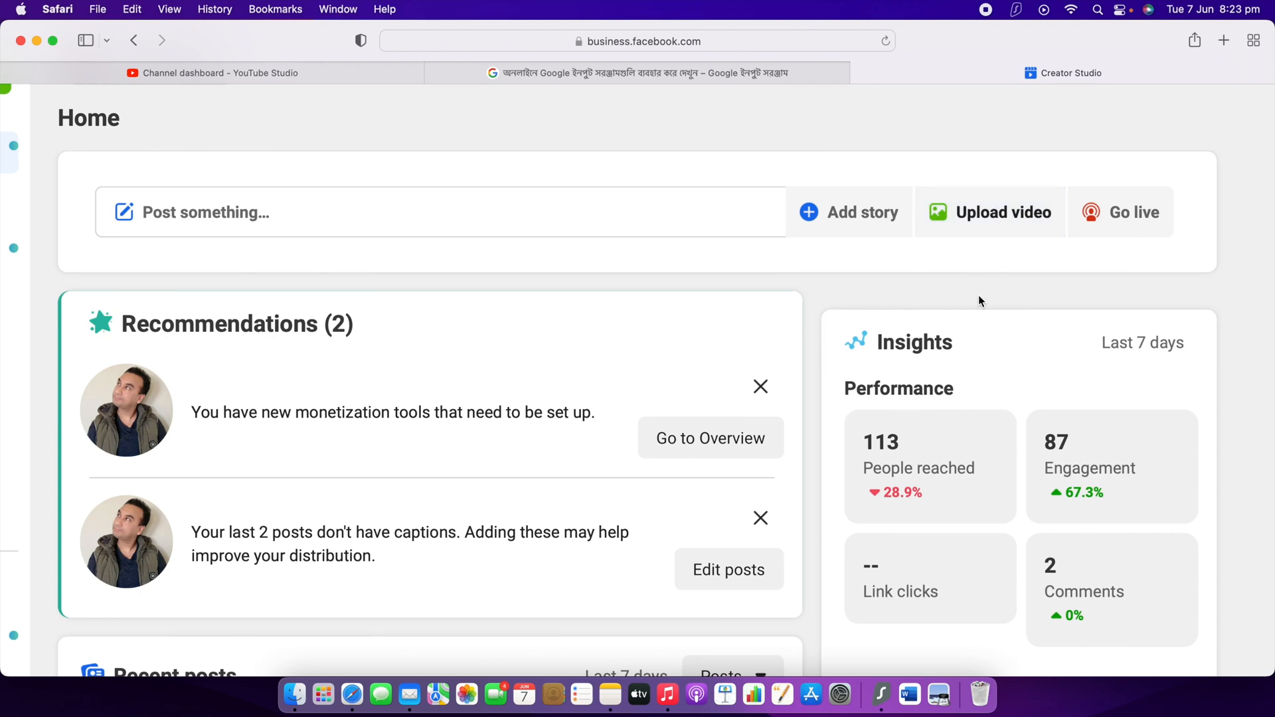
{"action": "scroll", "coordinate": [981, 297], "scroll_direction": "up", "scroll_amount": 5}
{"action": "scroll", "coordinate": [735, 254], "scroll_direction": "up", "scroll_amount": 2}
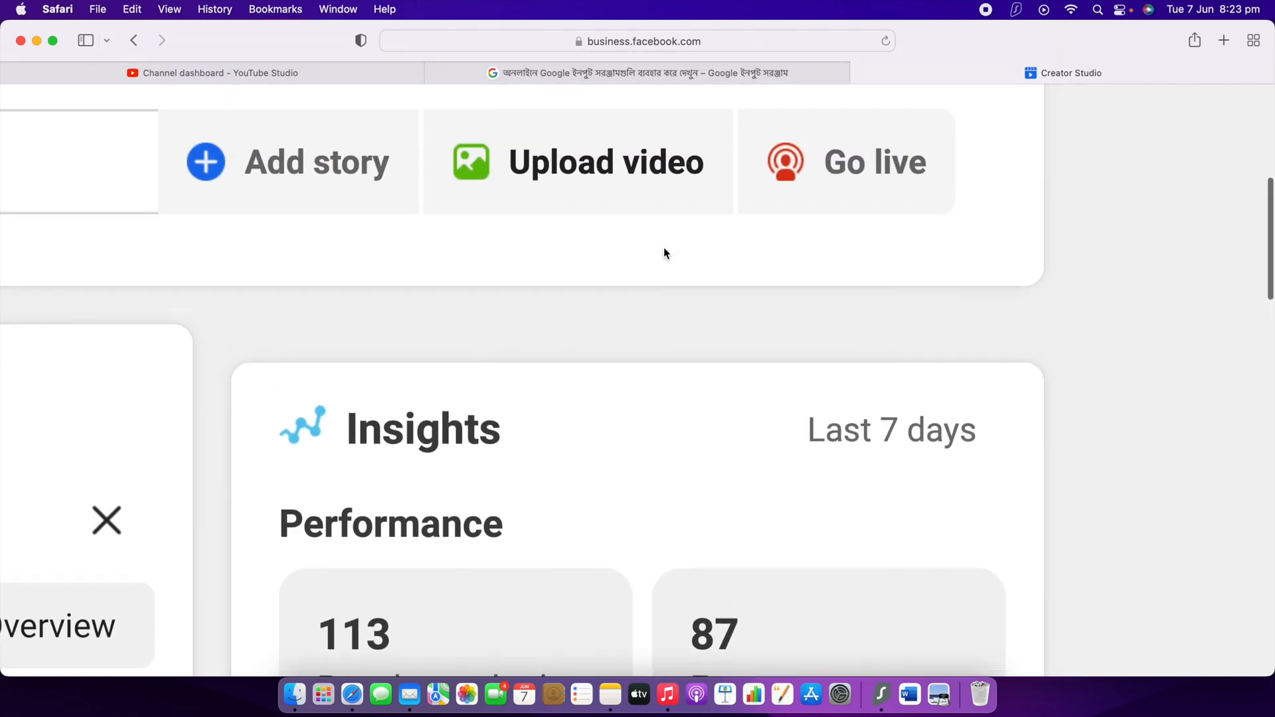
{"action": "scroll", "coordinate": [645, 286], "scroll_direction": "up", "scroll_amount": 5}
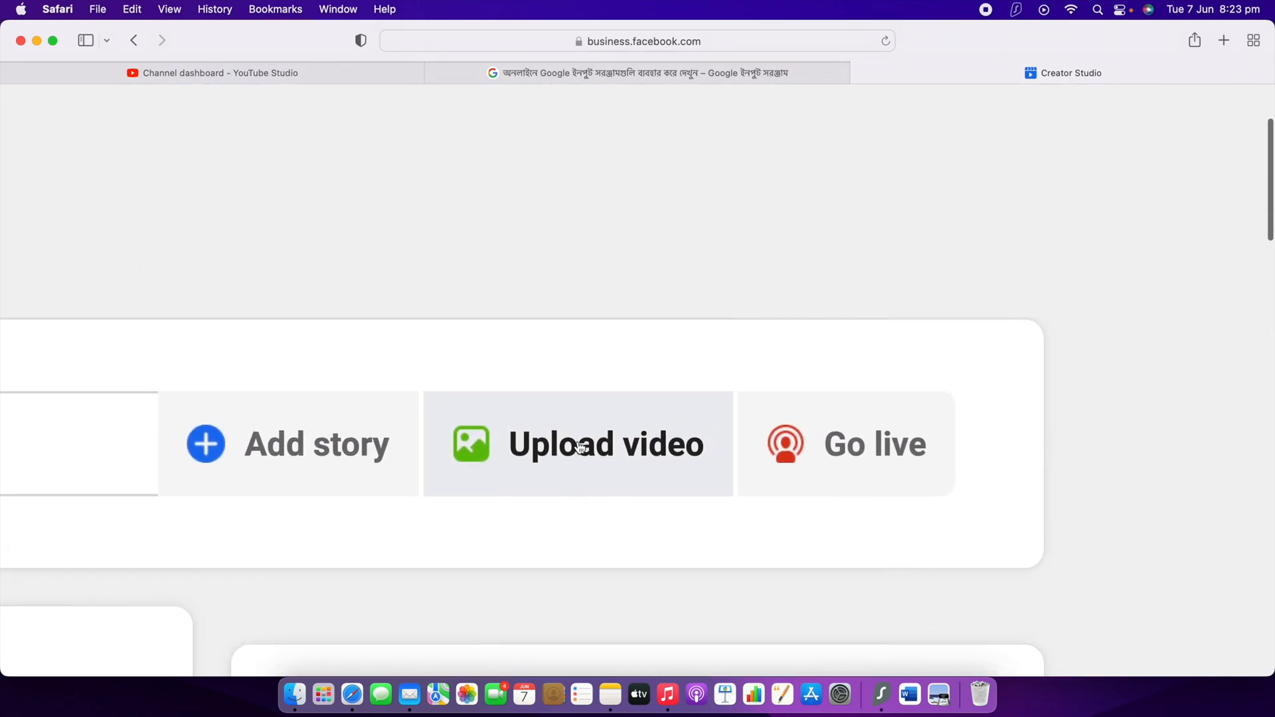
{"action": "scroll", "coordinate": [640, 270], "scroll_direction": "down", "scroll_amount": 5}
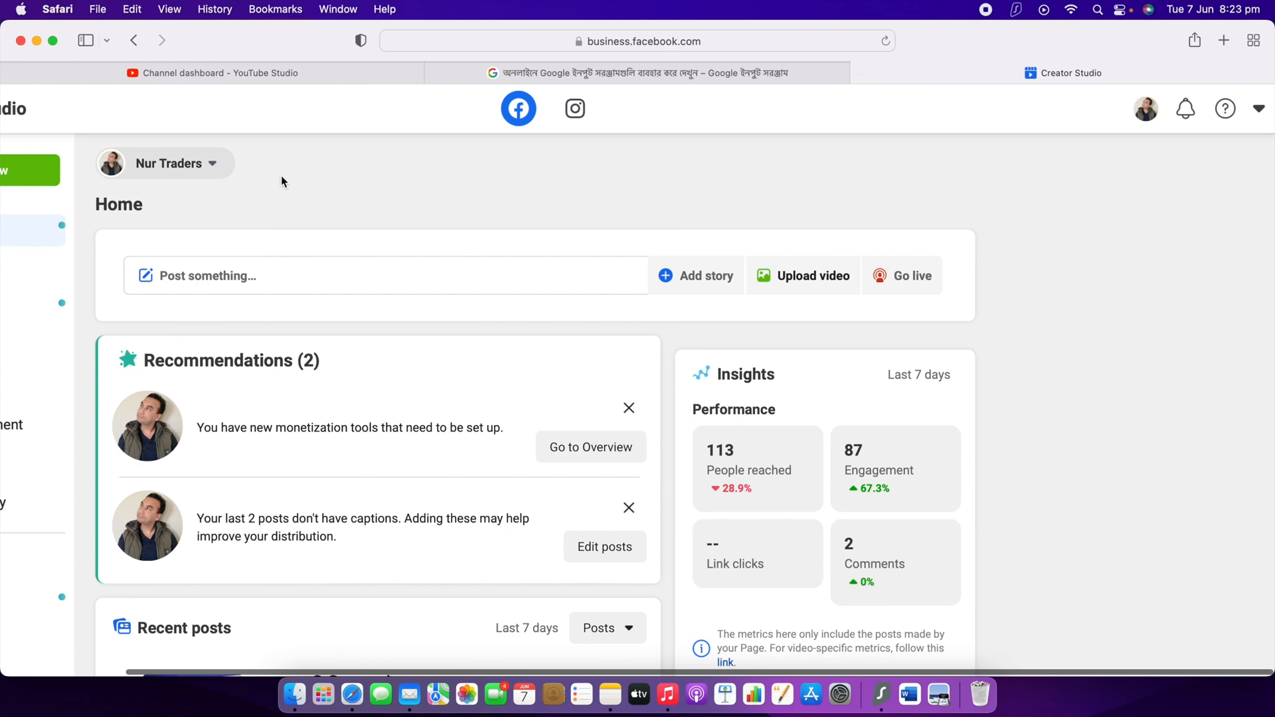
{"action": "scroll", "coordinate": [281, 175], "scroll_direction": "down", "scroll_amount": 5}
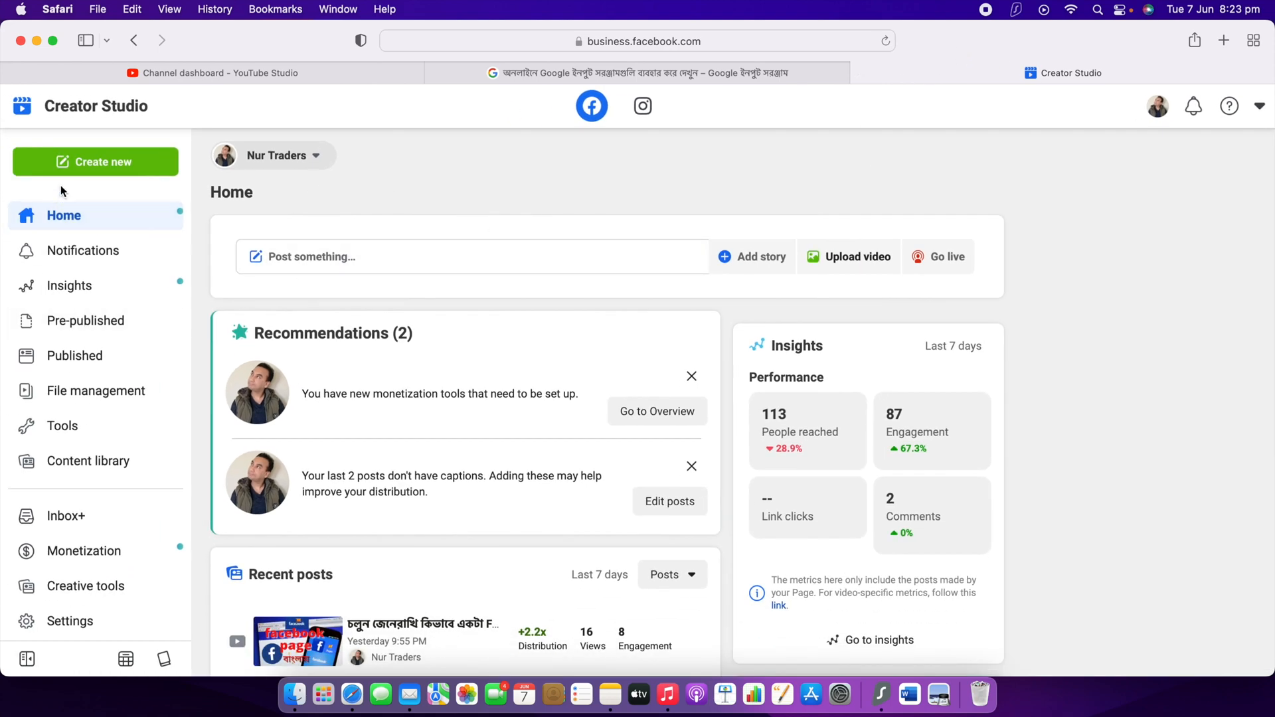
- Review the options for creating new content and start a new post with Create post
{"action": "left_click", "coordinate": [97, 171]}
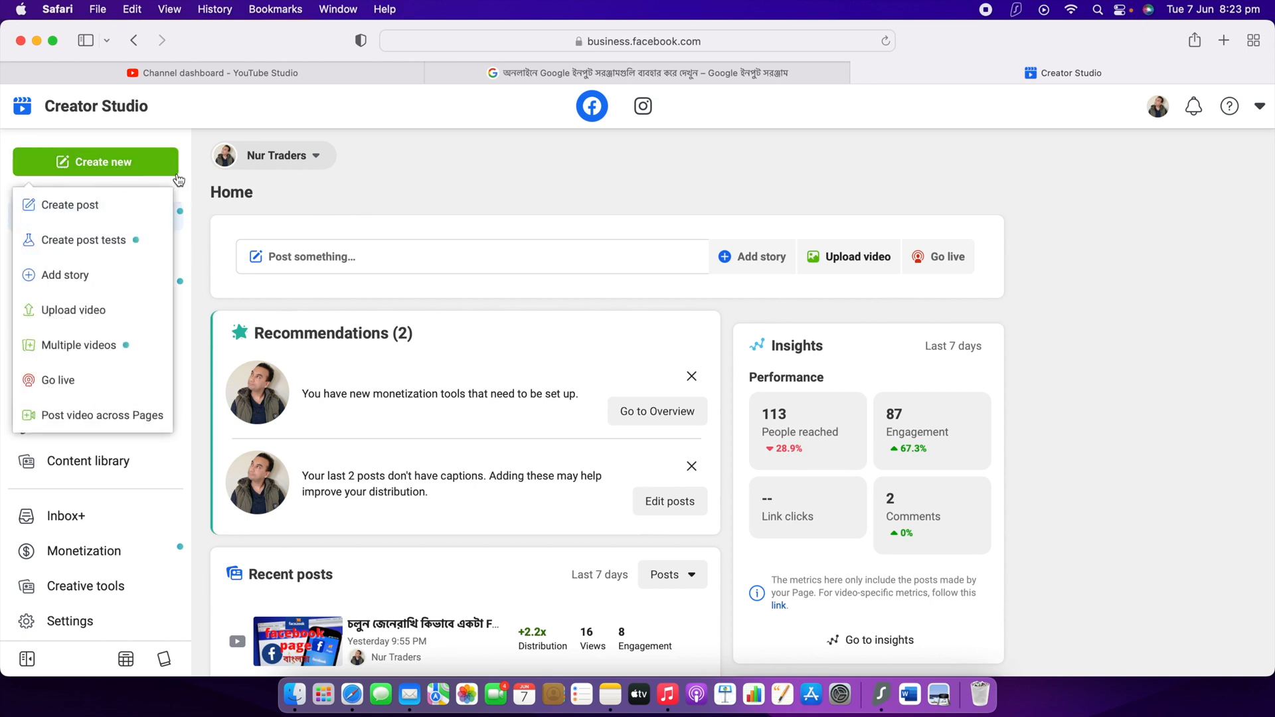
{"action": "scroll", "coordinate": [178, 145], "scroll_direction": "up", "scroll_amount": 5}
{"action": "scroll", "coordinate": [179, 146], "scroll_direction": "up", "scroll_amount": 5}
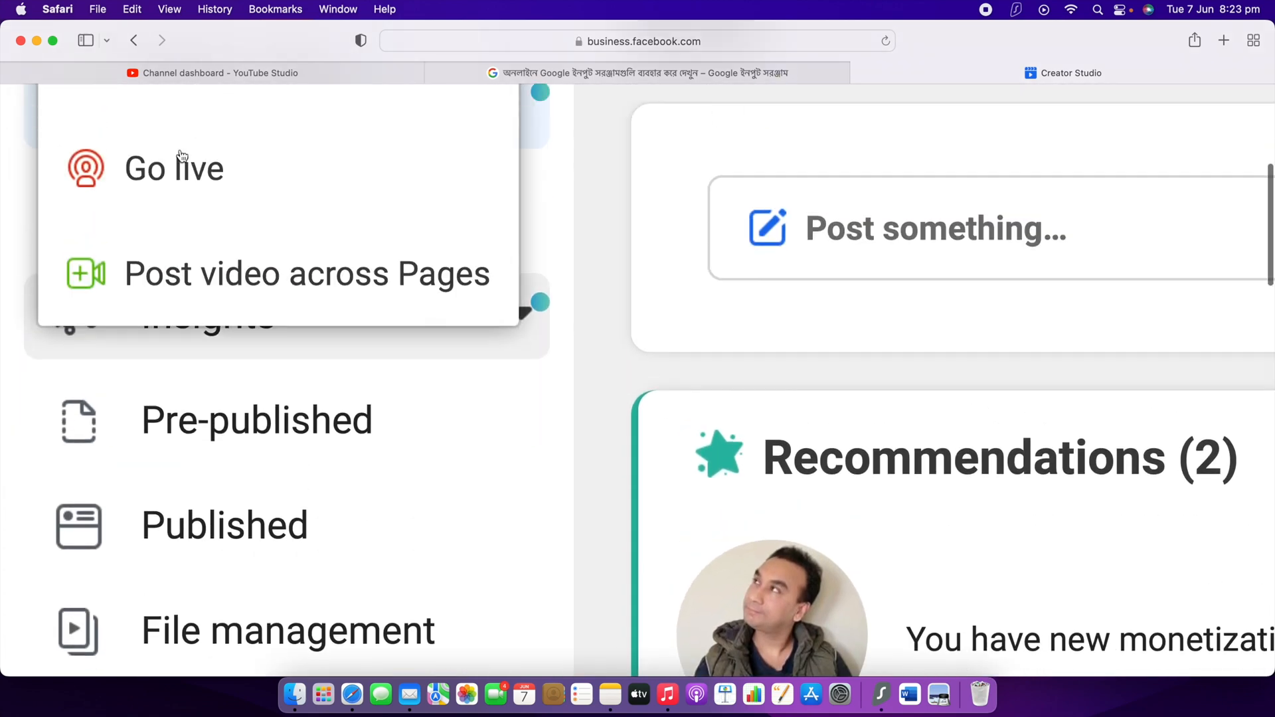
{"action": "scroll", "coordinate": [186, 201], "scroll_direction": "up", "scroll_amount": 6}
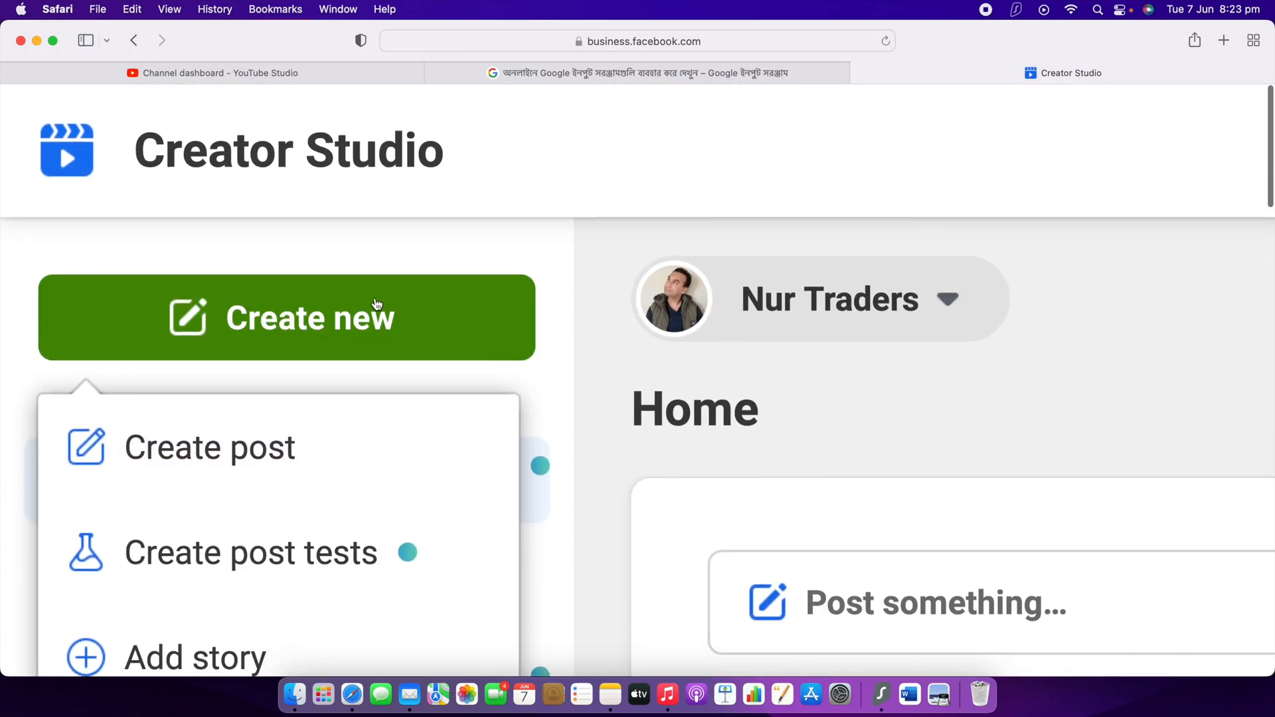
{"action": "scroll", "coordinate": [309, 326], "scroll_direction": "down", "scroll_amount": 2}
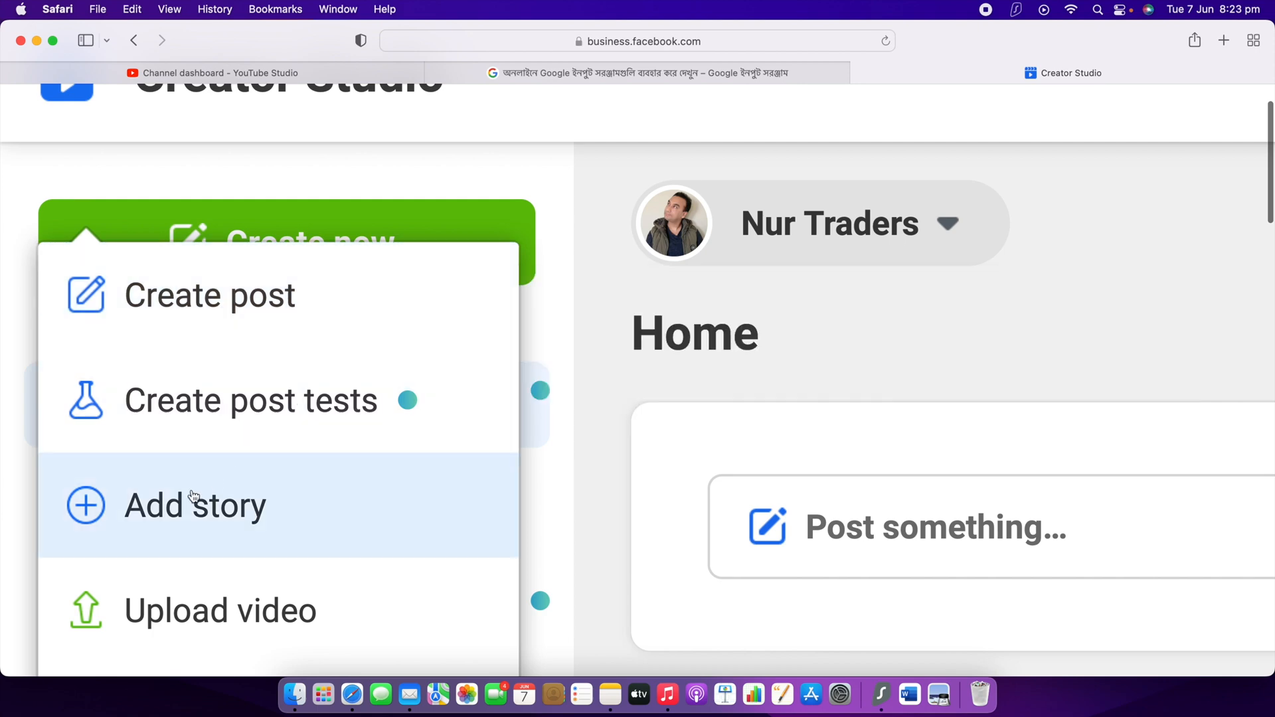
{"action": "scroll", "coordinate": [227, 508], "scroll_direction": "down", "scroll_amount": 2}
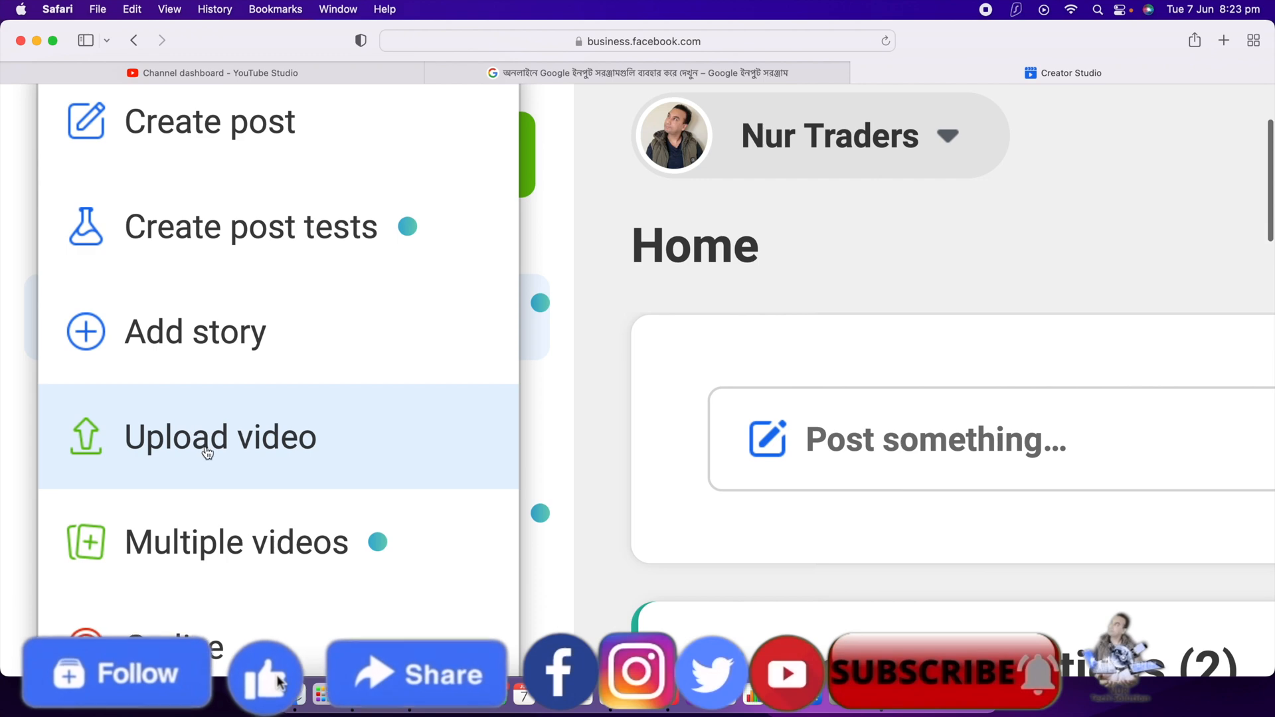
{"action": "scroll", "coordinate": [208, 451], "scroll_direction": "up", "scroll_amount": 3}
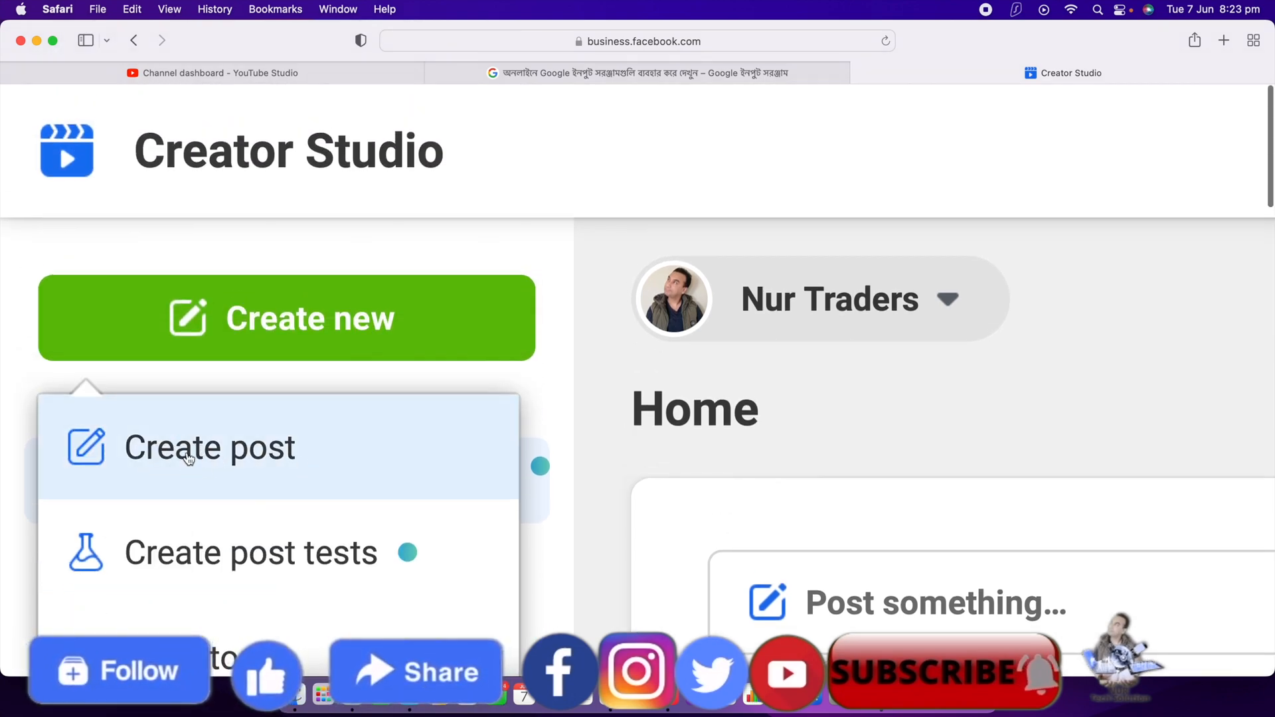
{"action": "left_click", "coordinate": [206, 455]}
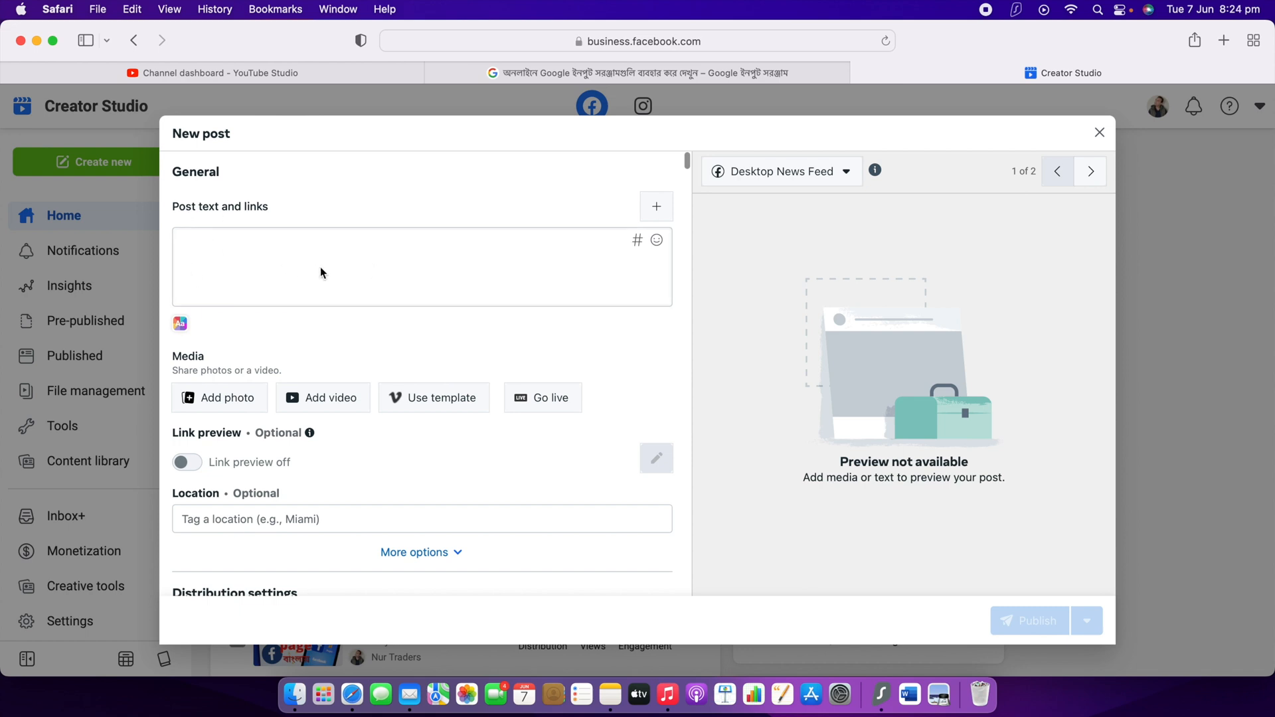
- Add the video CHILE.mp4 from the Desktop folder to the new post and start its upload
{"action": "left_click", "coordinate": [290, 238]}
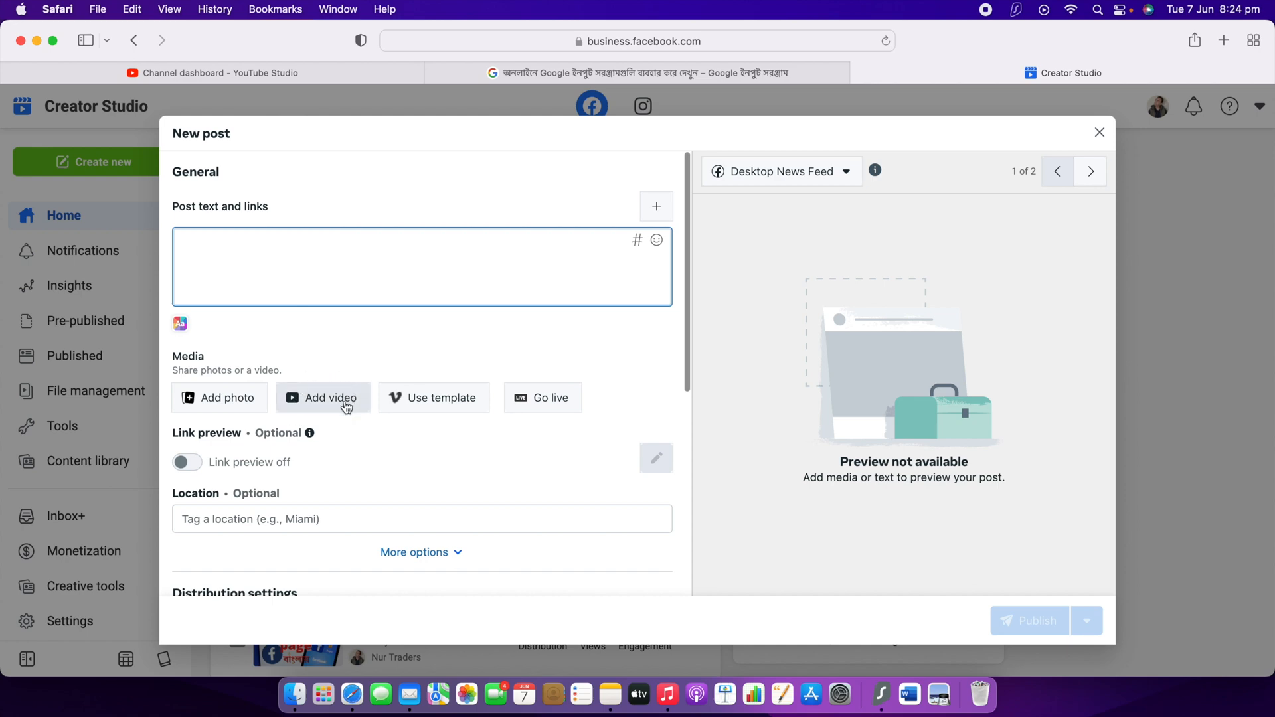
{"action": "scroll", "coordinate": [356, 360], "scroll_direction": "up", "scroll_amount": 5}
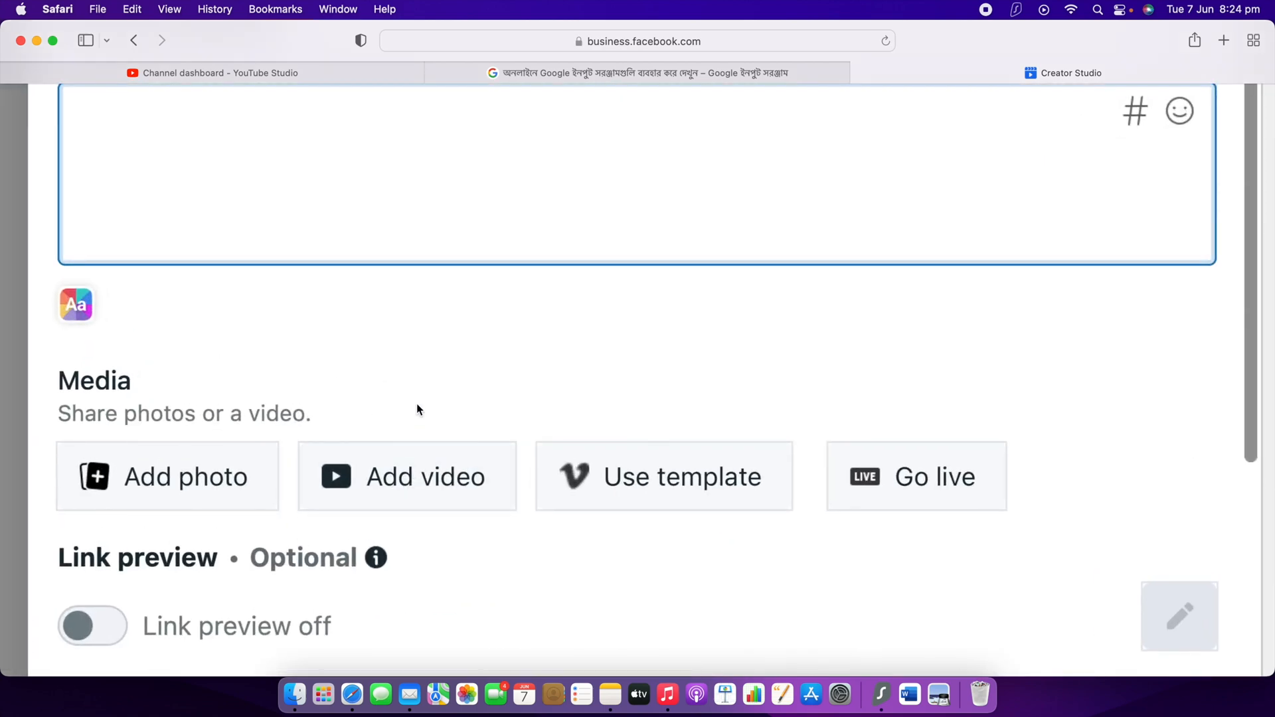
{"action": "scroll", "coordinate": [418, 399], "scroll_direction": "down", "scroll_amount": 5}
{"action": "left_click", "coordinate": [332, 403]}
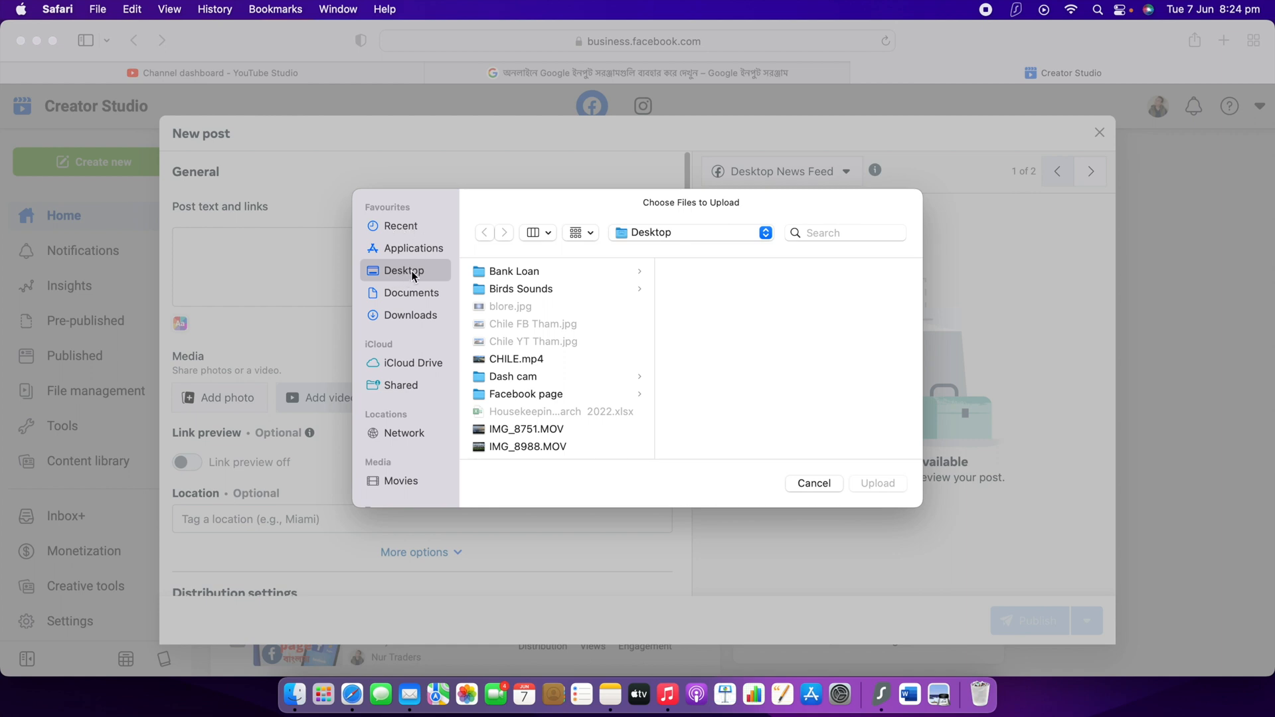
{"action": "left_click", "coordinate": [509, 362]}
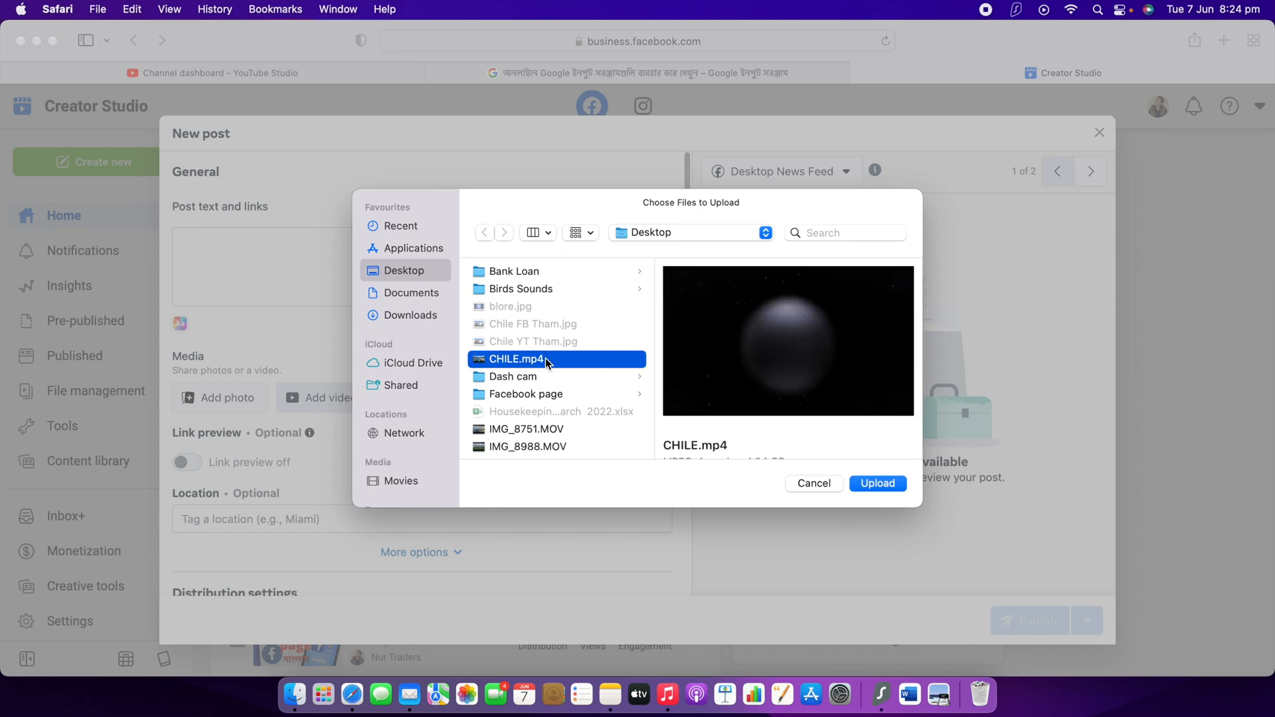
{"action": "left_click", "coordinate": [876, 484]}
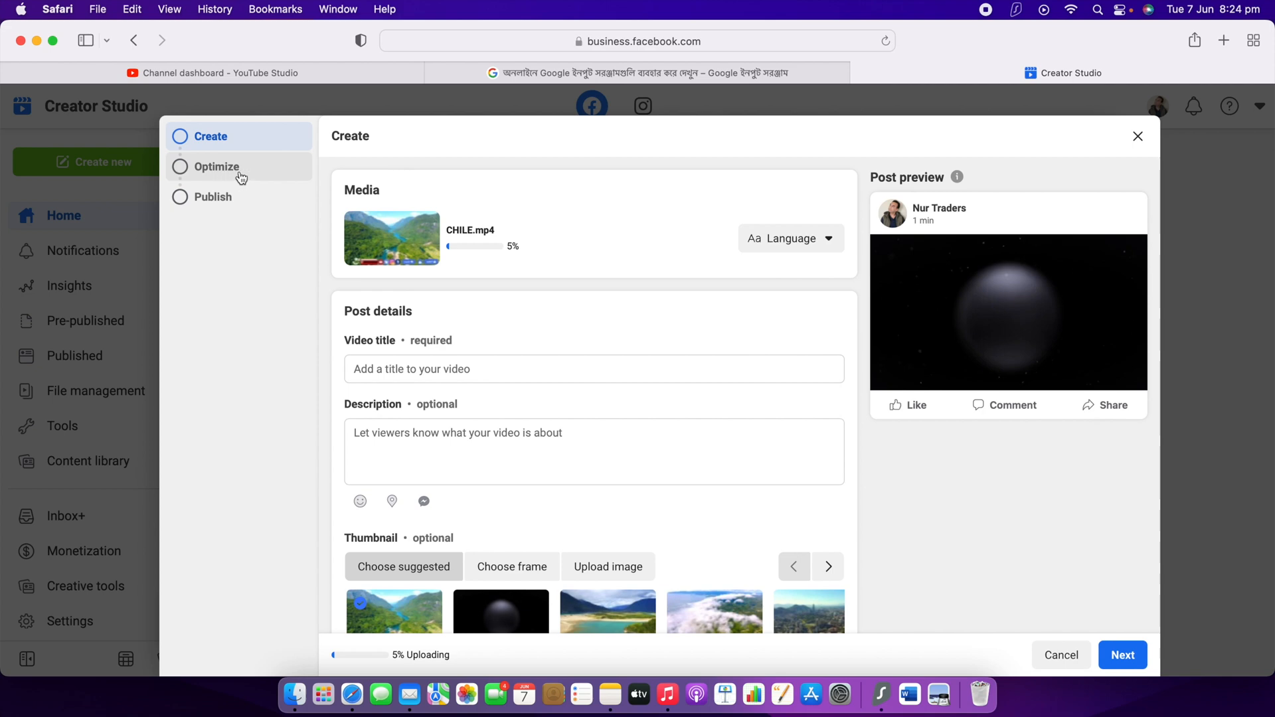
- Copy the sentence "আজকে আপনাদের ঘুরাতে নিয়েযাবো সাউথ আমেরিকার দেশ চিলি।" from the Google Input Tools page and paste it as the video title
{"action": "left_click", "coordinate": [382, 369]}
{"action": "left_click", "coordinate": [604, 70]}
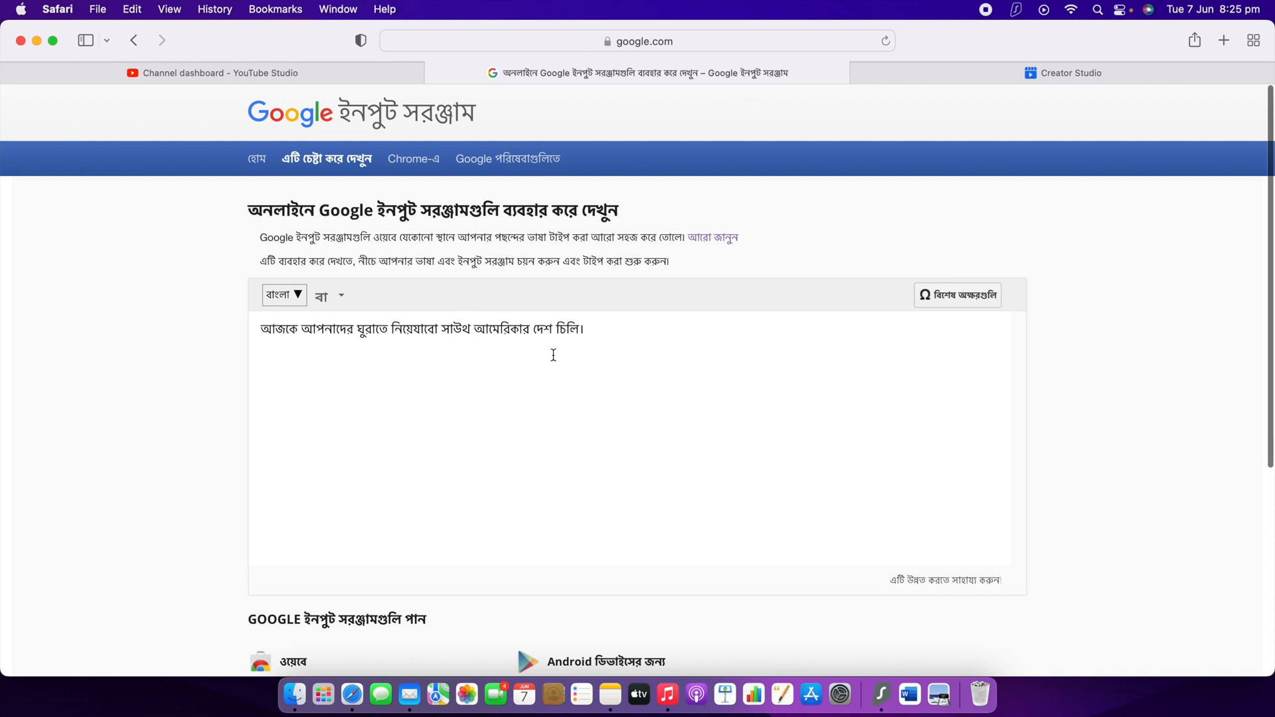
{"action": "left_click_drag", "start_coordinate": [595, 332], "coordinate": [265, 332]}
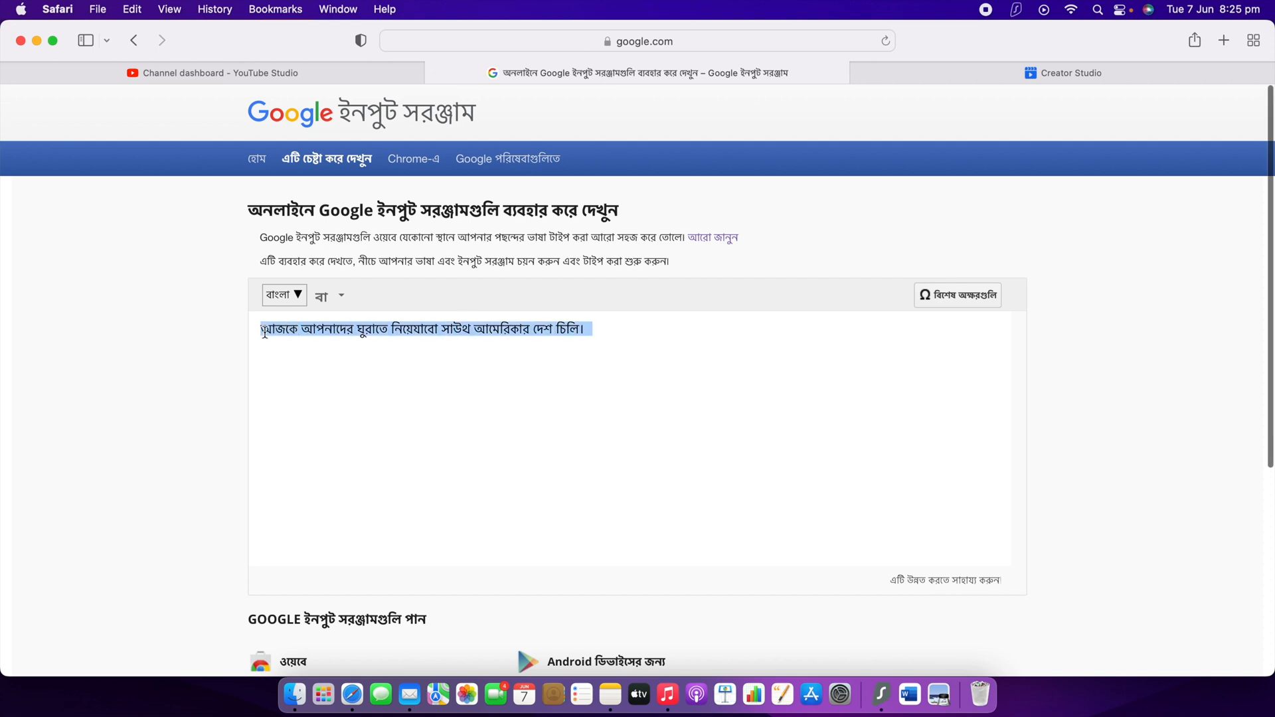
{"action": "right_click", "coordinate": [299, 327]}
{"action": "left_click", "coordinate": [339, 417]}
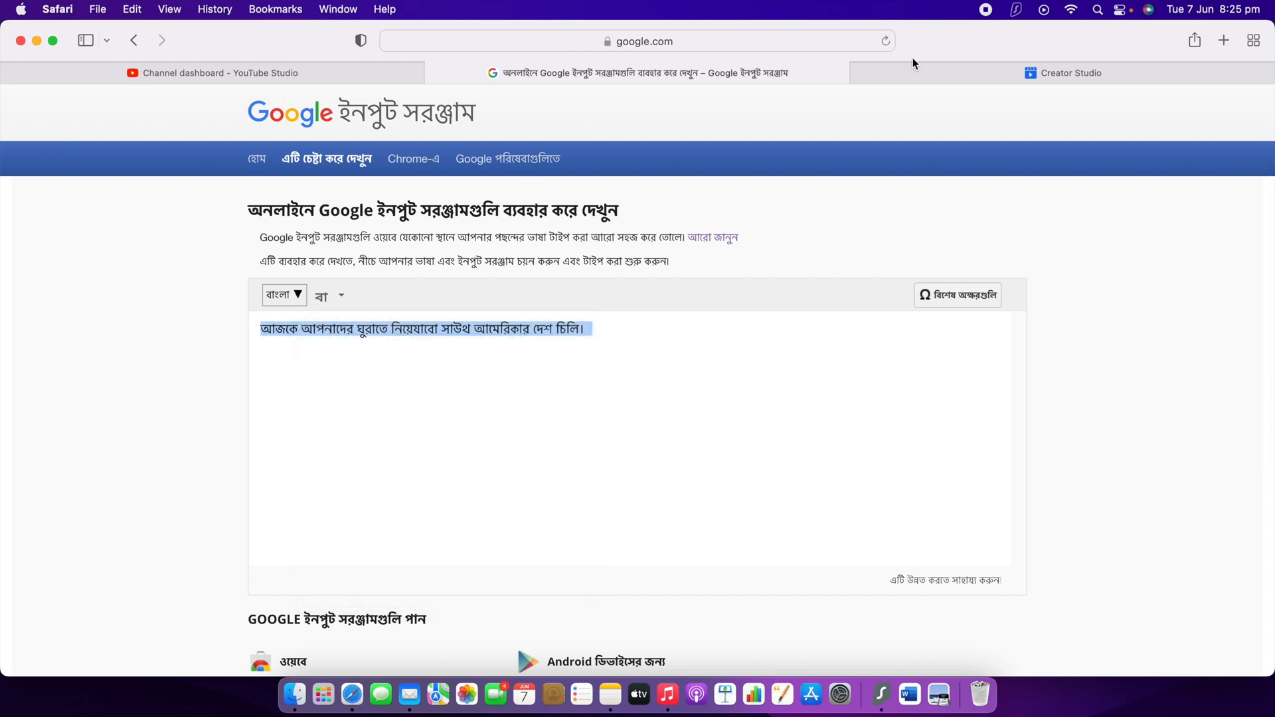
{"action": "left_click", "coordinate": [914, 64]}
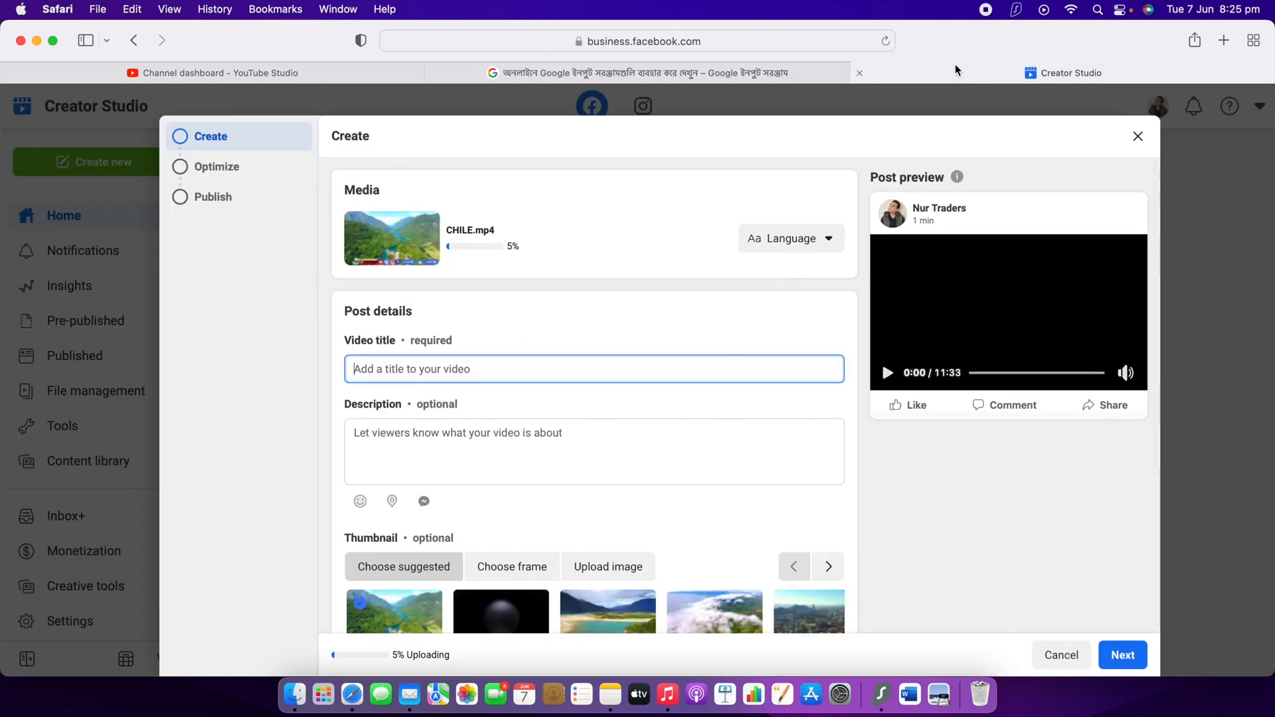
{"action": "right_click", "coordinate": [382, 368]}
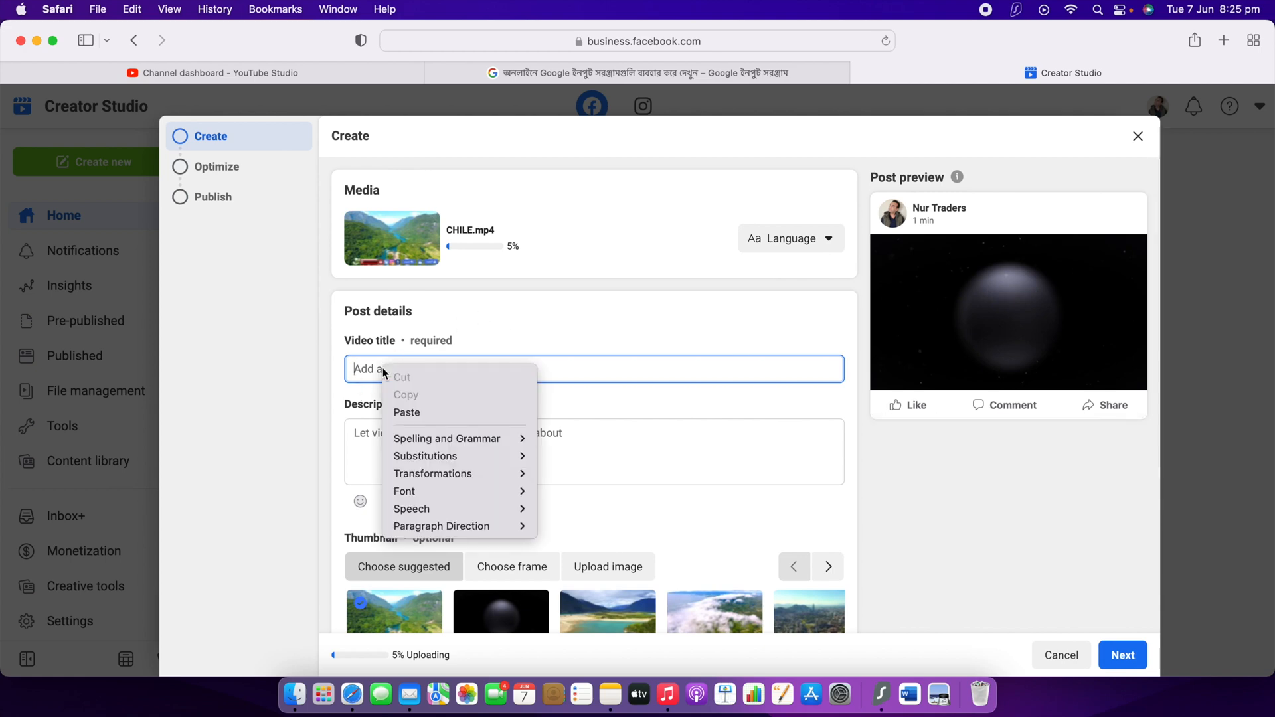
{"action": "left_click", "coordinate": [415, 416]}
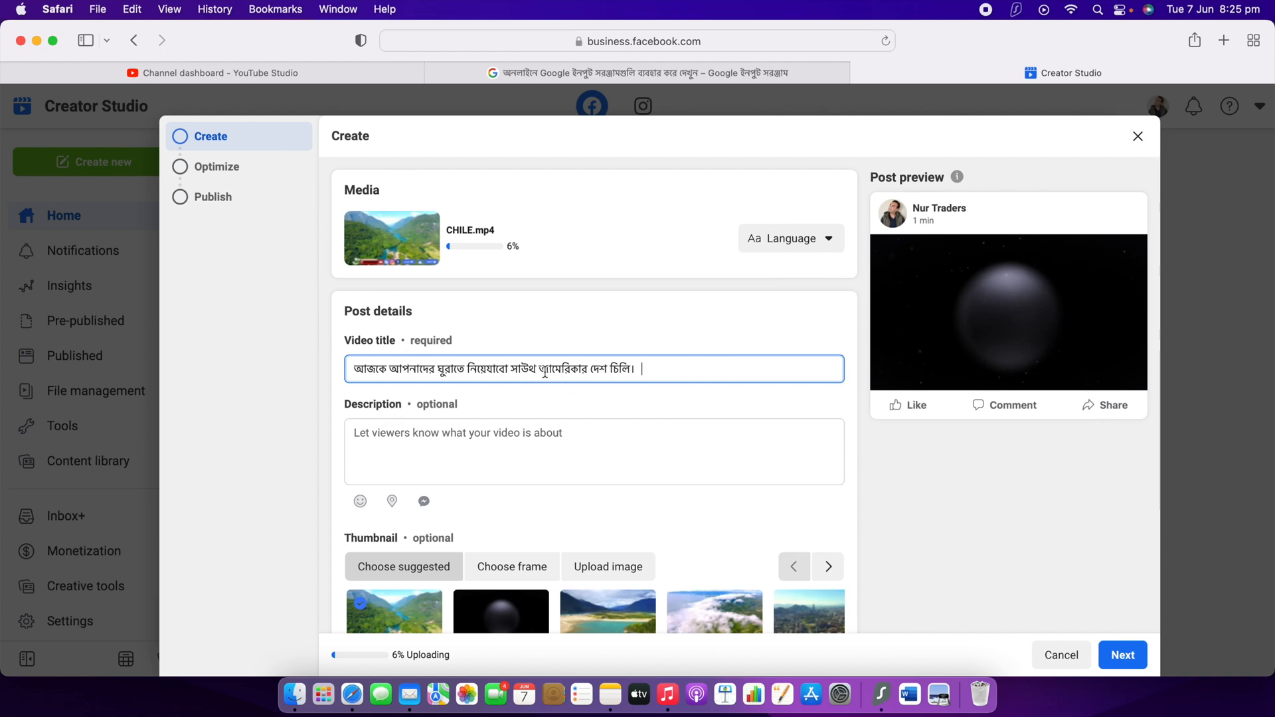
- Paste the same copied Bengali sentence into the video's description
{"action": "left_click", "coordinate": [430, 443]}
{"action": "right_click", "coordinate": [429, 435]}
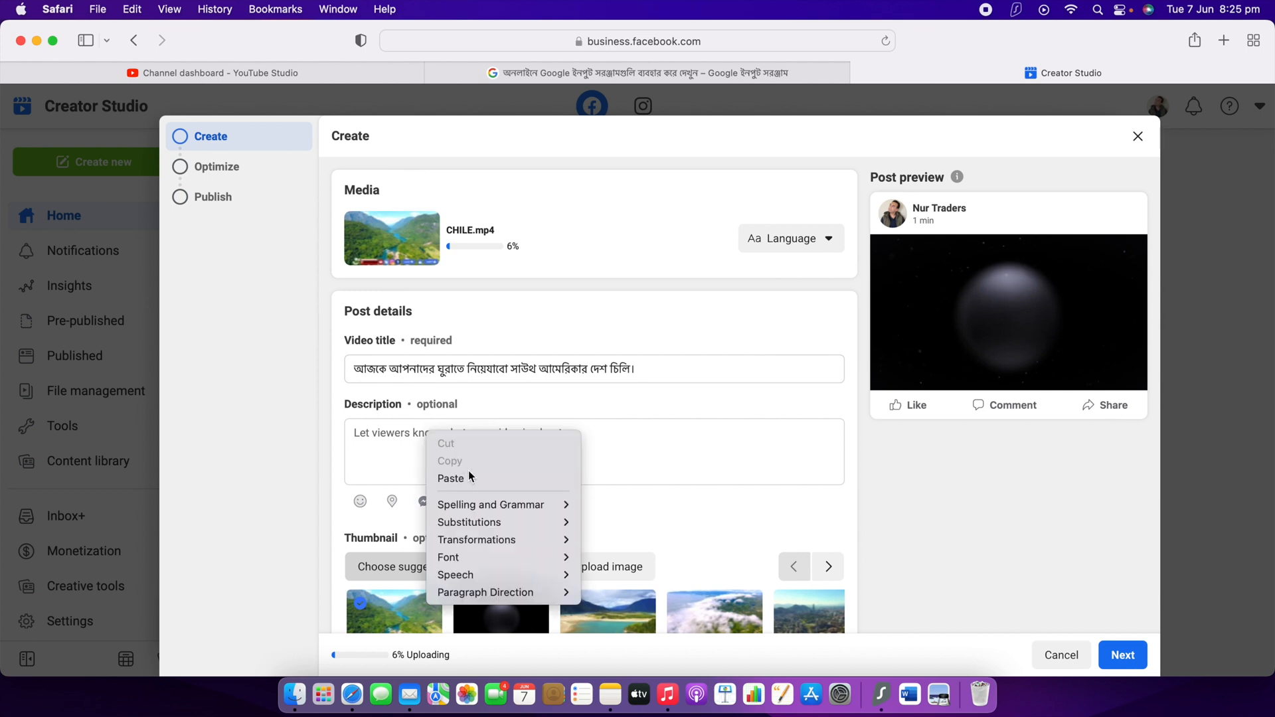
{"action": "left_click", "coordinate": [451, 479]}
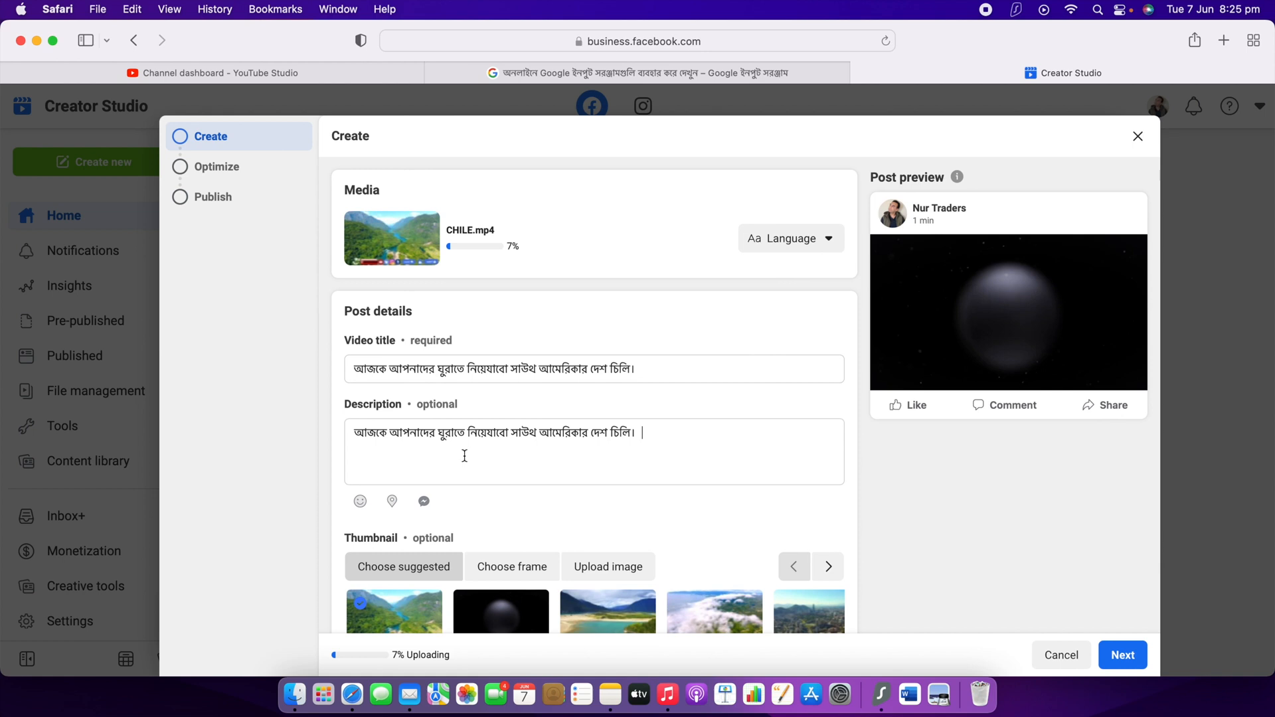
{"action": "scroll", "coordinate": [465, 456], "scroll_direction": "down", "scroll_amount": 3}
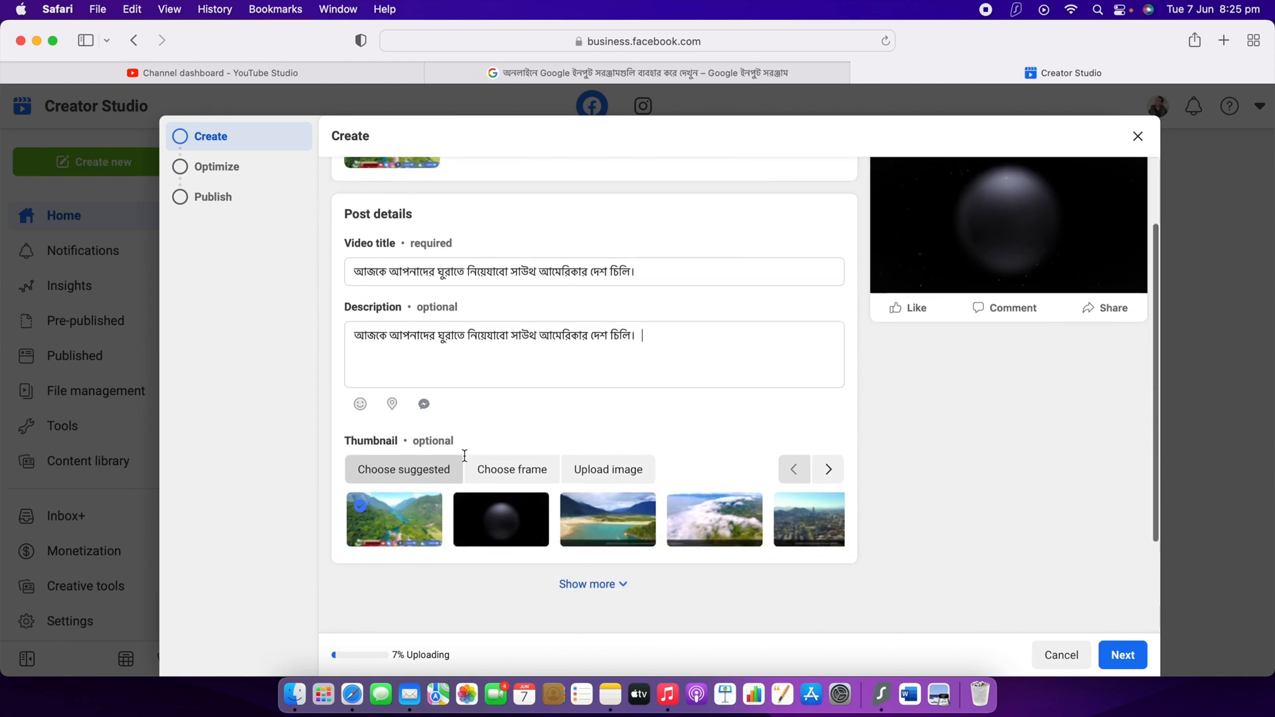
- Try out the suggested thumbnails for the video and look at the Choose frame option
{"action": "scroll", "coordinate": [467, 461], "scroll_direction": "down", "scroll_amount": 3}
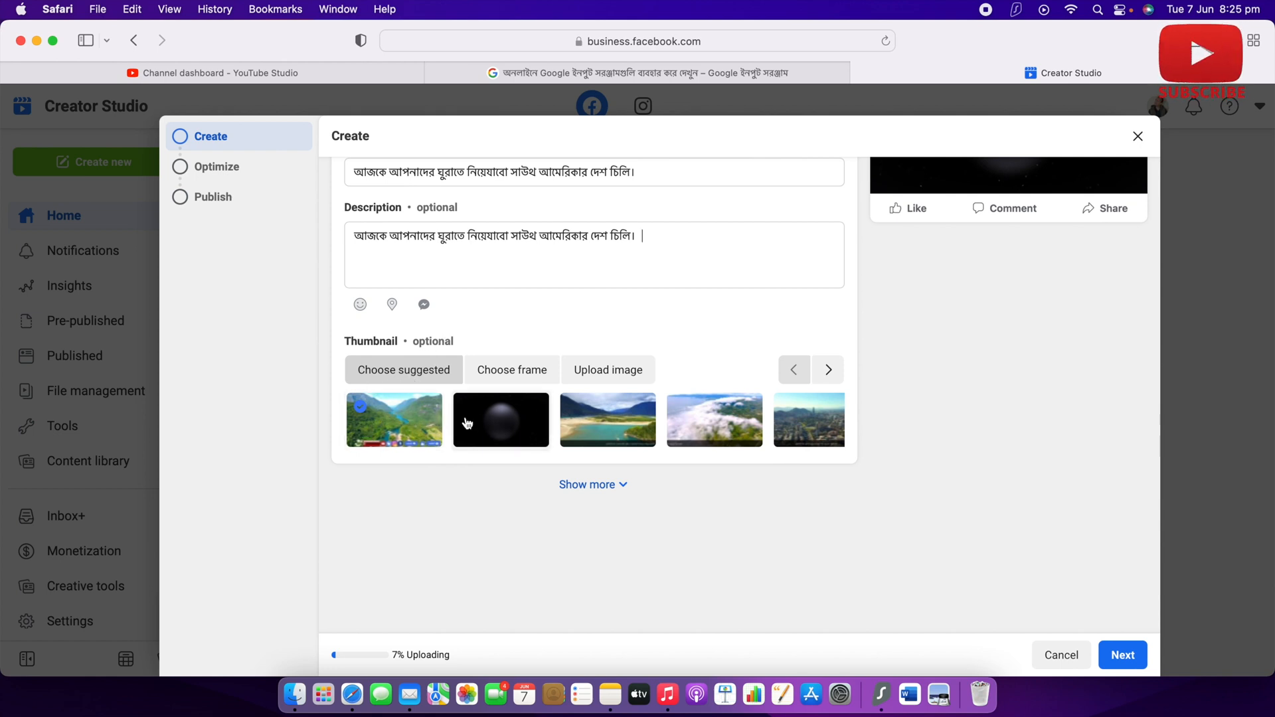
{"action": "left_click", "coordinate": [499, 439]}
{"action": "left_click", "coordinate": [603, 429]}
{"action": "left_click", "coordinate": [694, 428]}
{"action": "left_click", "coordinate": [809, 425]}
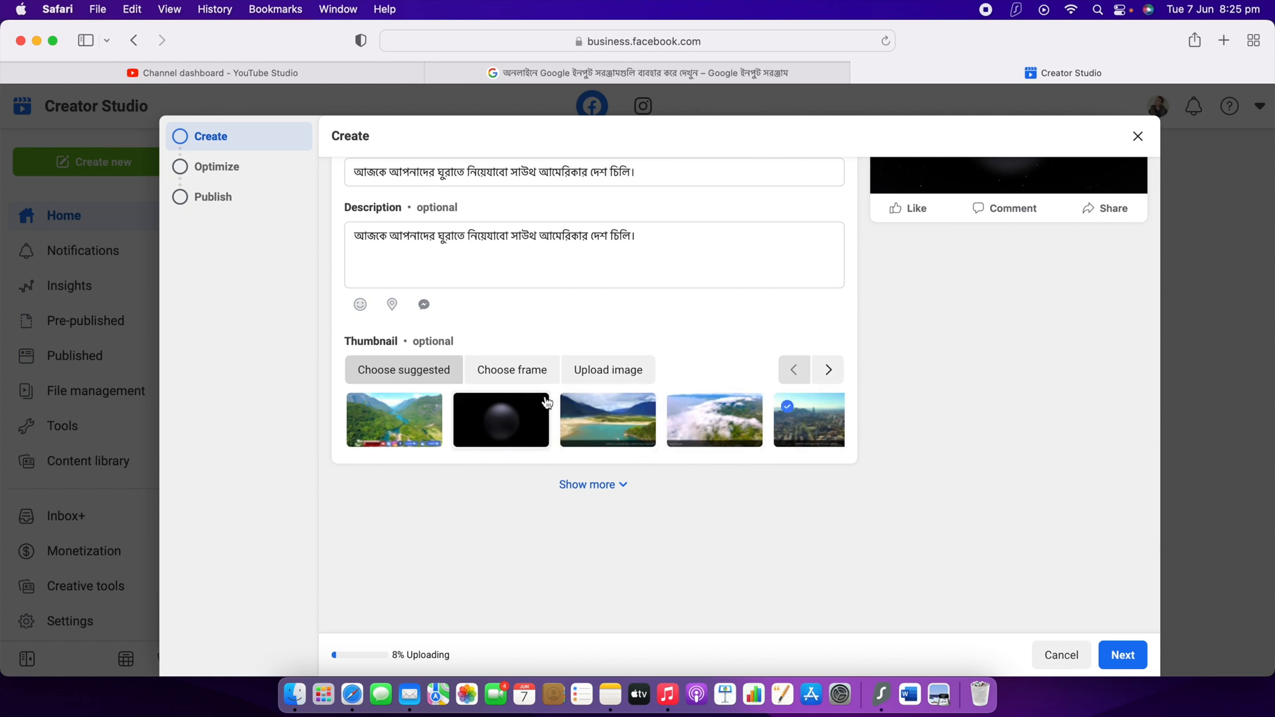
{"action": "left_click", "coordinate": [504, 378]}
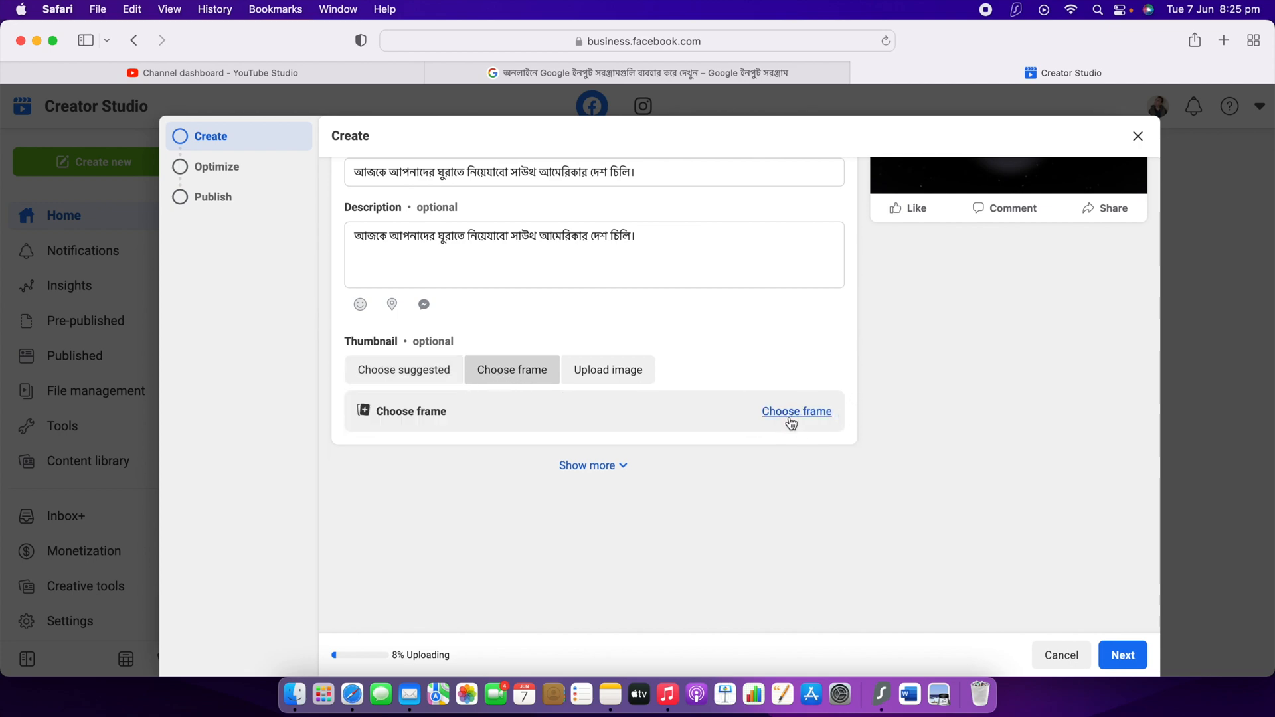
- Upload Chile FB Tham.jpg from the Desktop folder as the video's custom thumbnail
{"action": "left_click", "coordinate": [597, 377]}
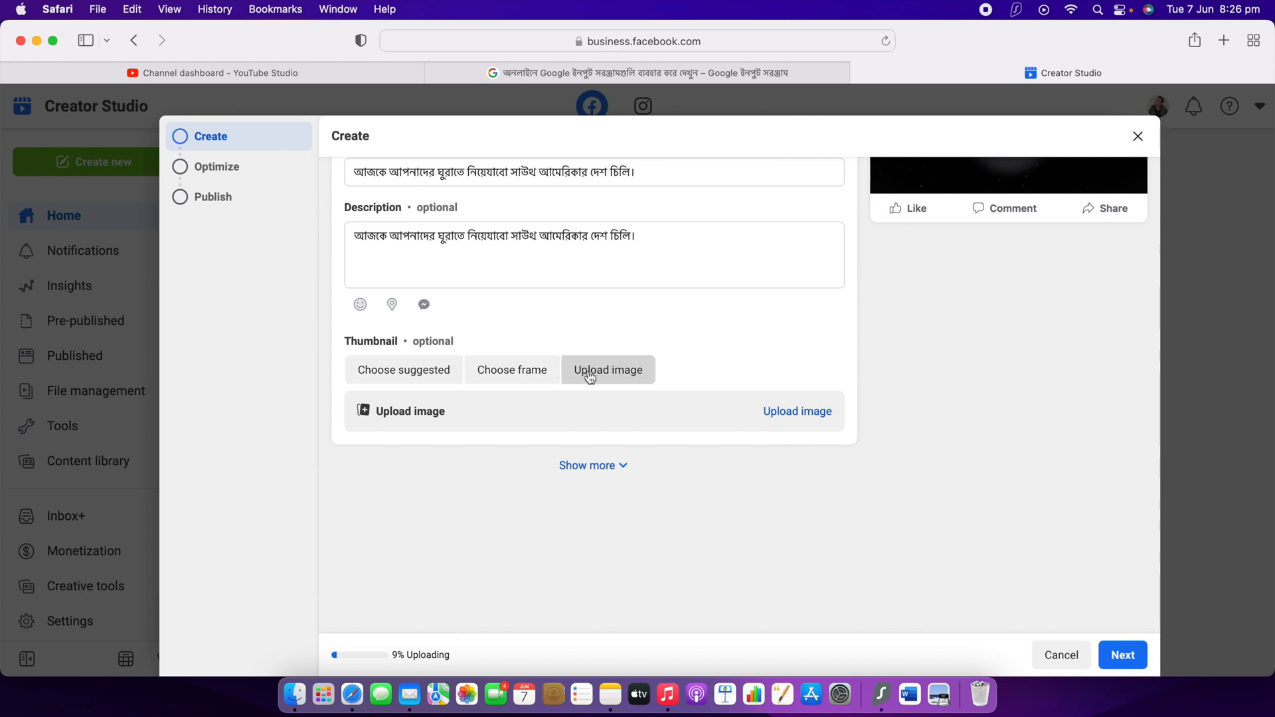
{"action": "scroll", "coordinate": [628, 365], "scroll_direction": "up", "scroll_amount": 5}
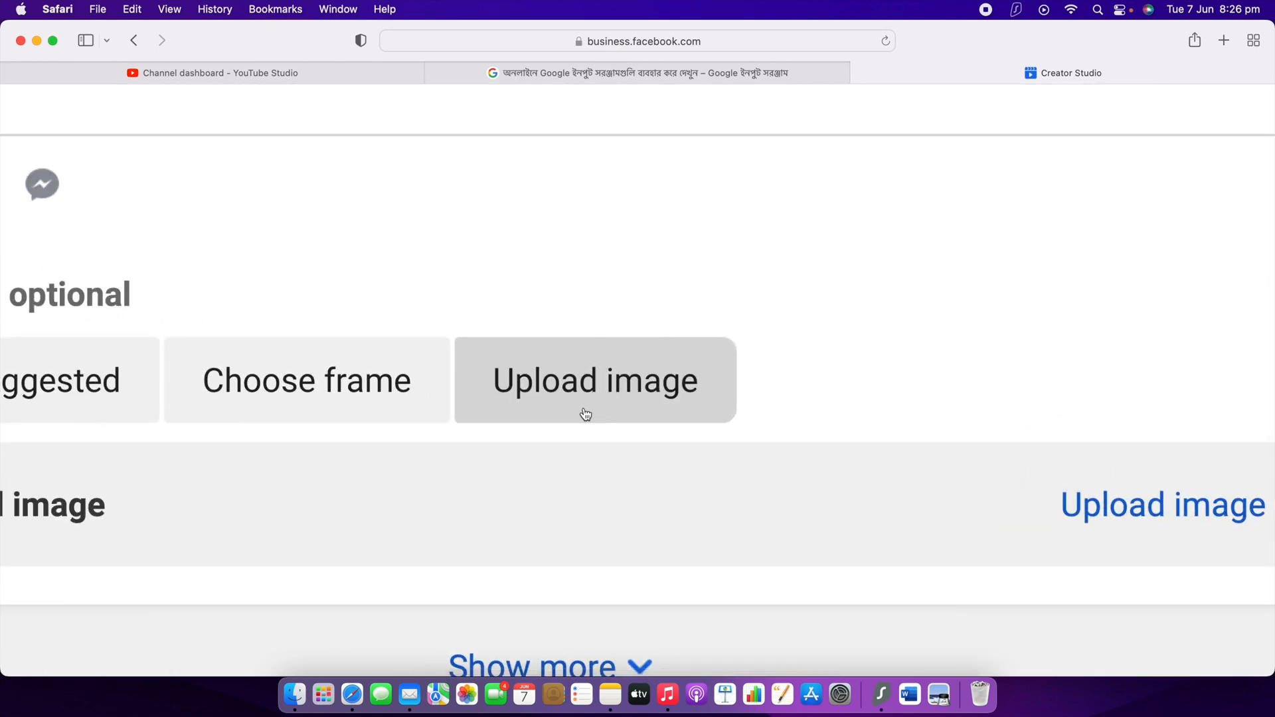
{"action": "scroll", "coordinate": [586, 415], "scroll_direction": "down", "scroll_amount": 5}
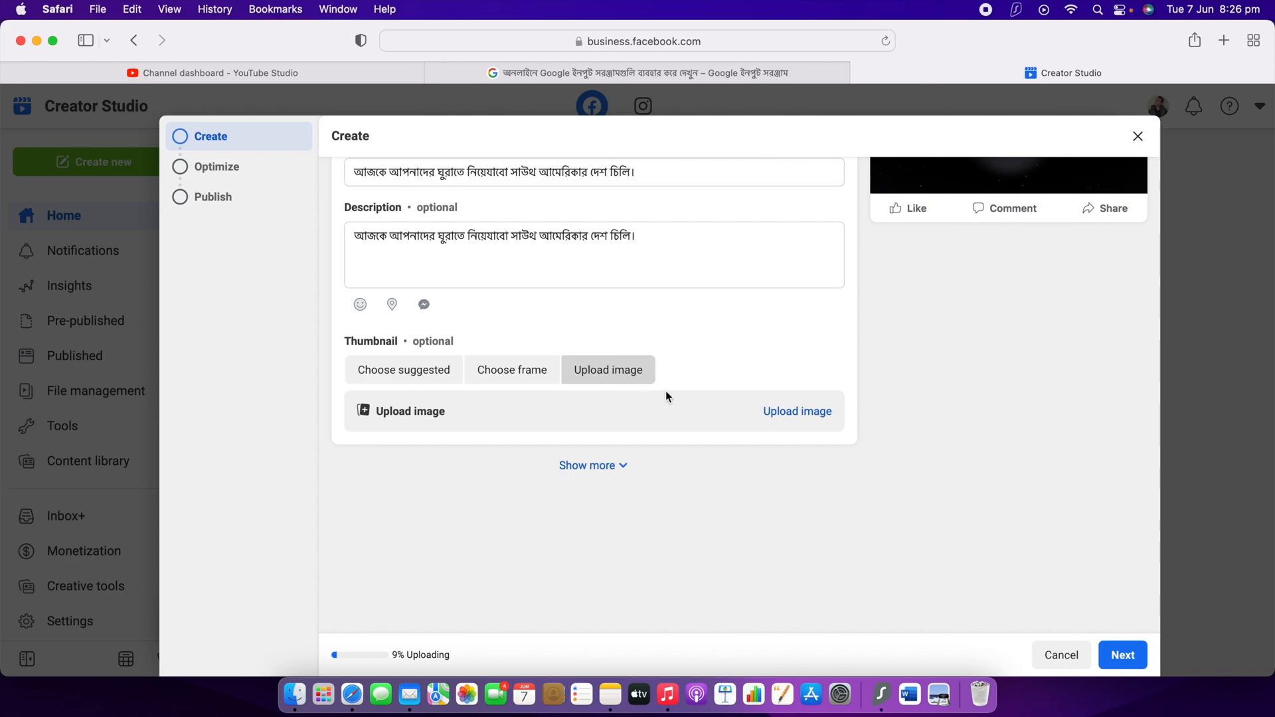
{"action": "left_click", "coordinate": [804, 413]}
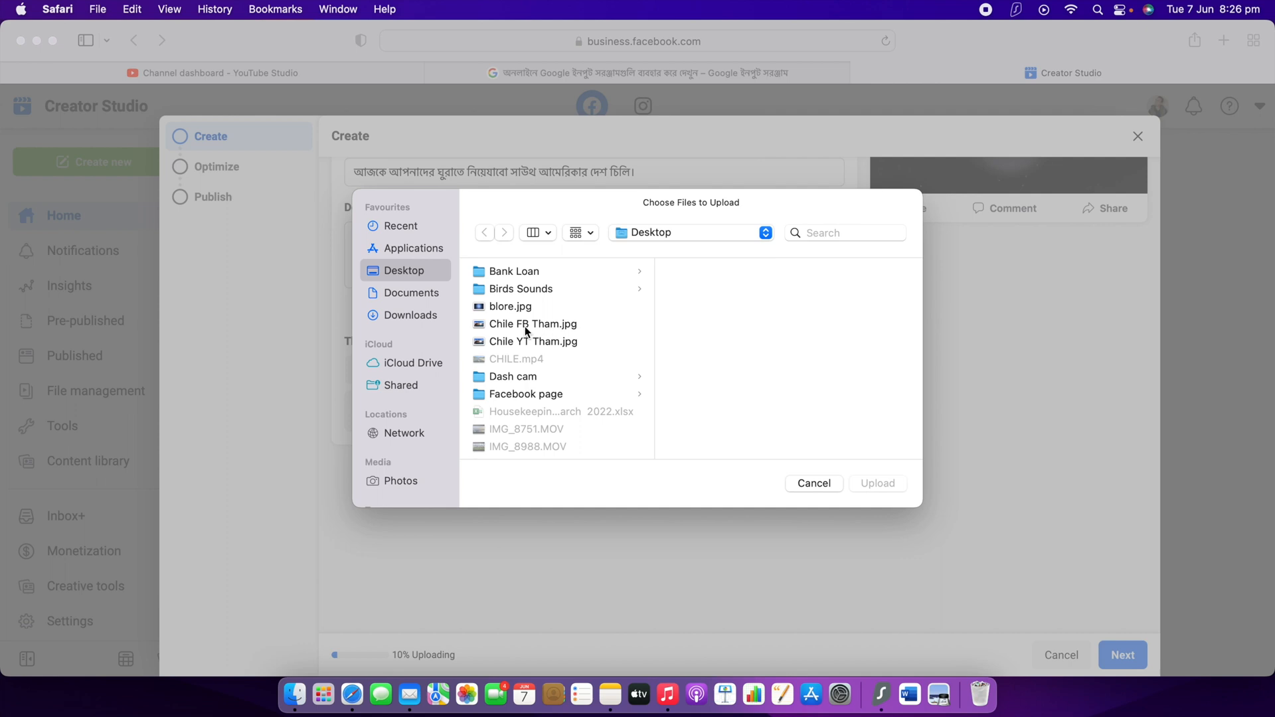
{"action": "left_click", "coordinate": [527, 331]}
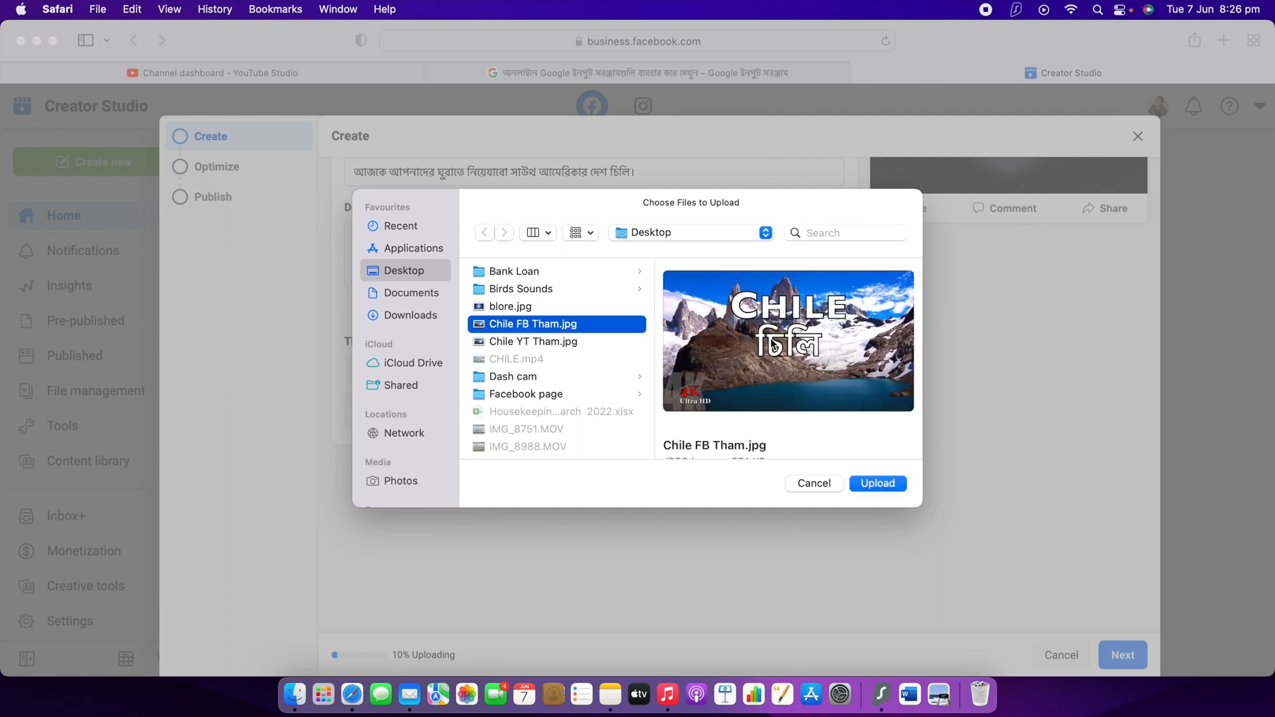
{"action": "left_click", "coordinate": [878, 485]}
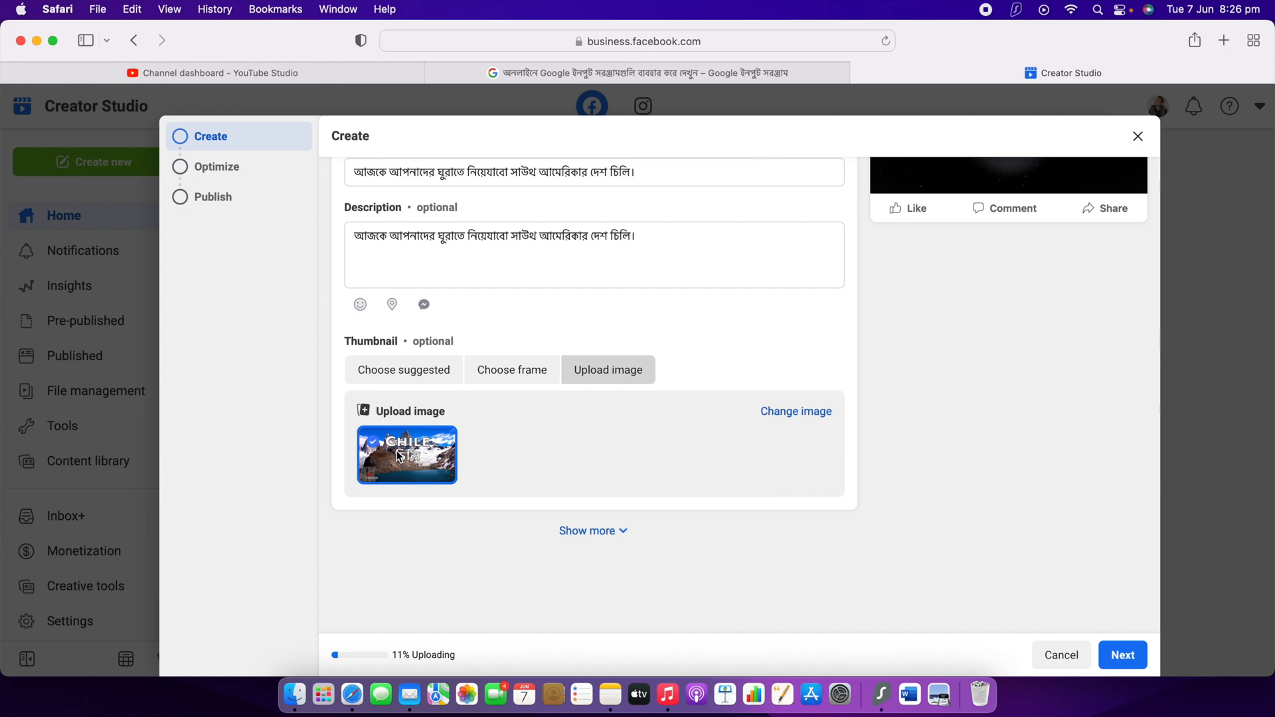
- Check the upload status, post details and thumbnail, and continue to the Optimize stage
{"action": "scroll", "coordinate": [399, 456], "scroll_direction": "up", "scroll_amount": 5}
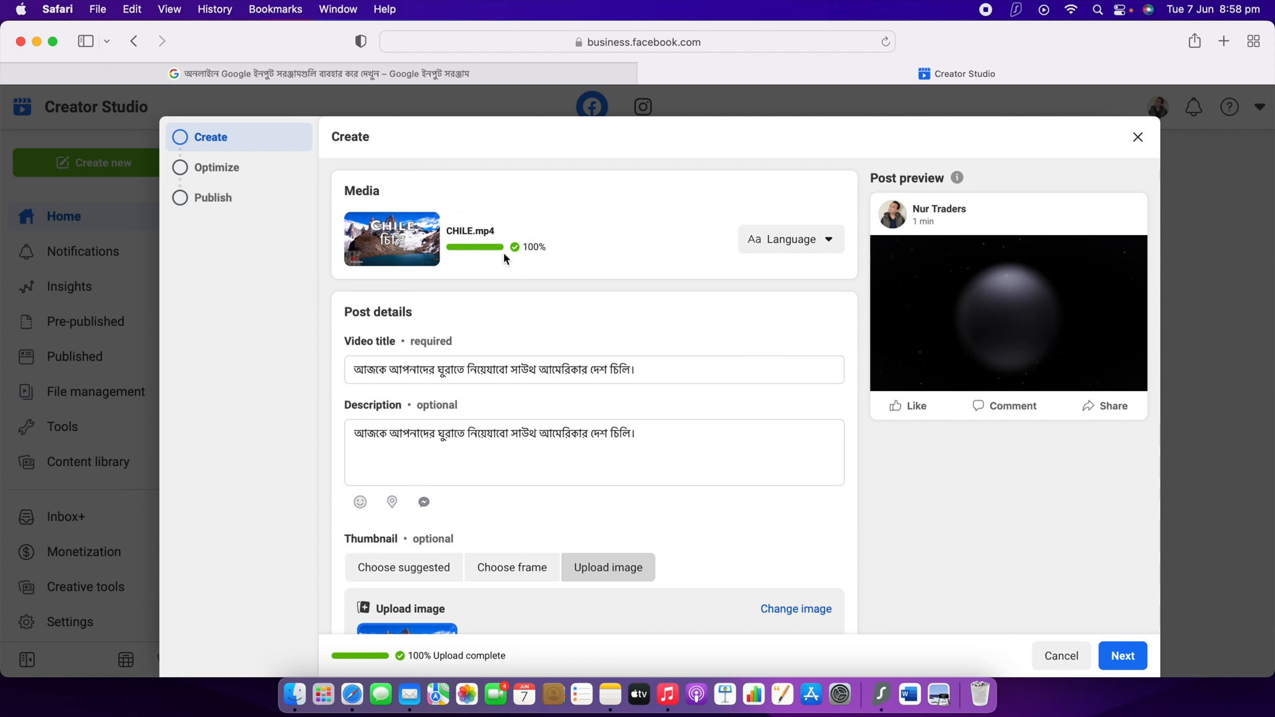
{"action": "scroll", "coordinate": [495, 265], "scroll_direction": "down", "scroll_amount": 5}
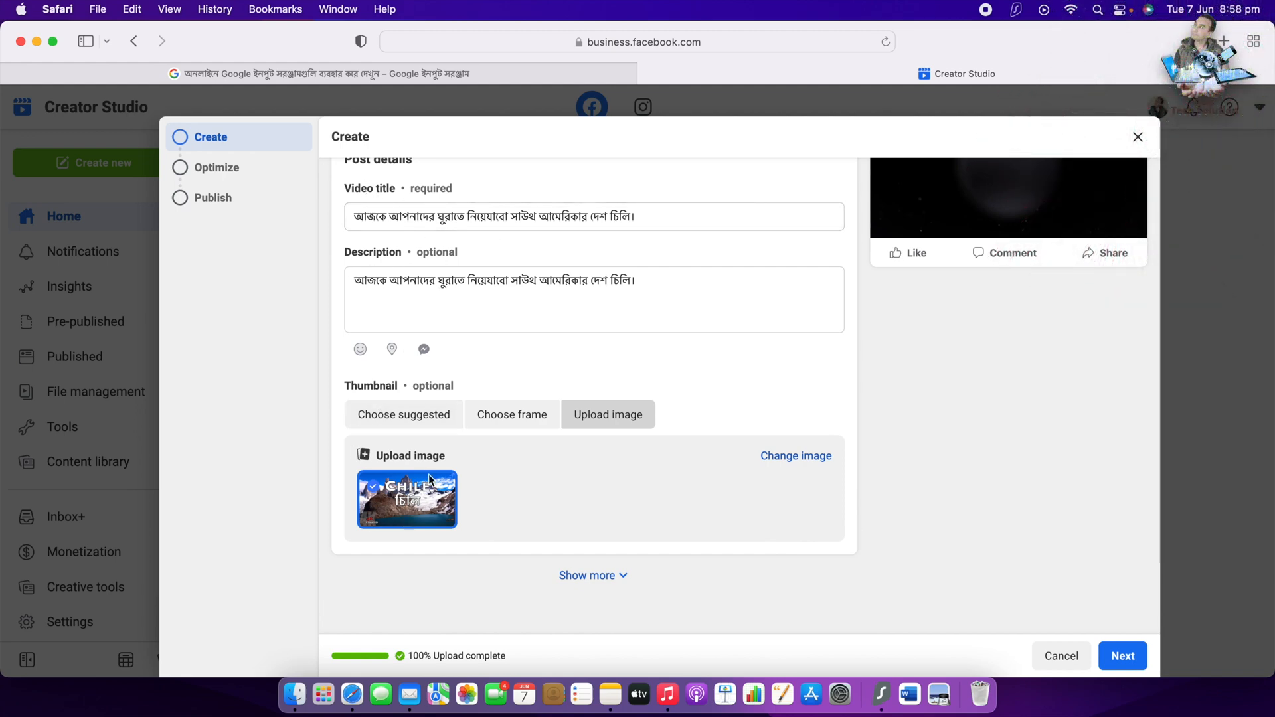
{"action": "scroll", "coordinate": [406, 470], "scroll_direction": "down", "scroll_amount": 1}
{"action": "scroll", "coordinate": [407, 470], "scroll_direction": "down", "scroll_amount": 3}
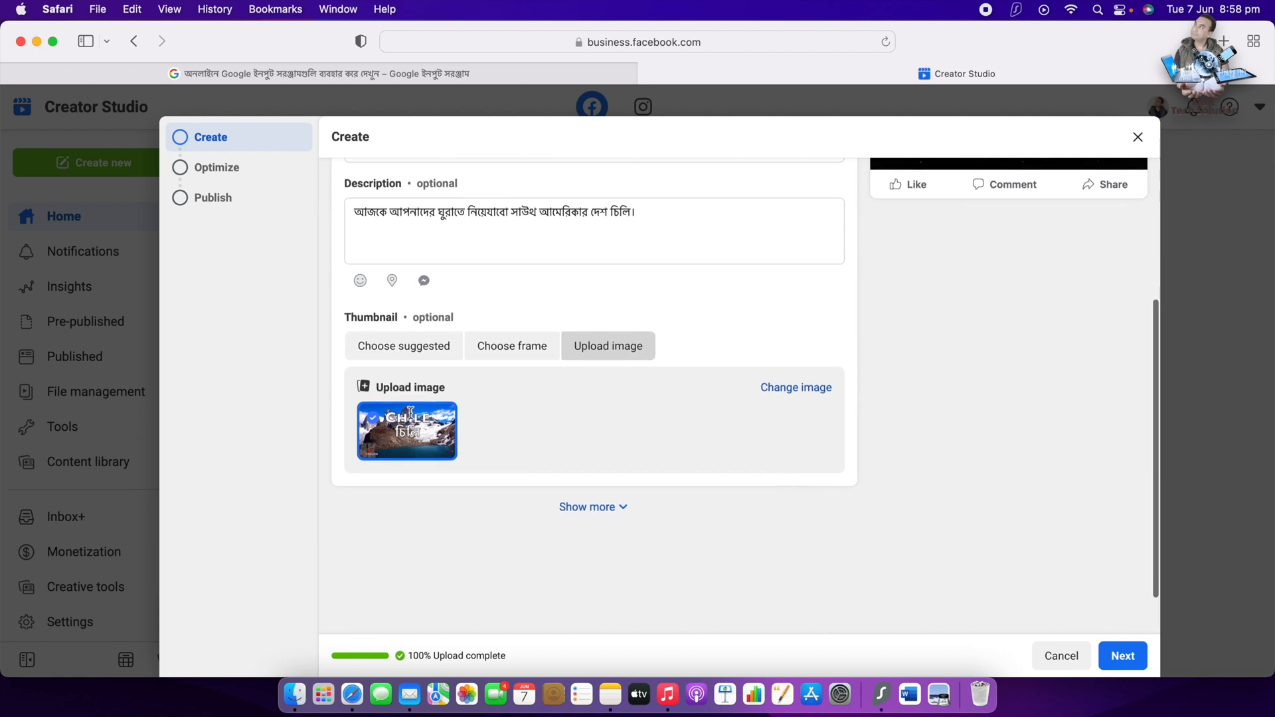
{"action": "scroll", "coordinate": [394, 419], "scroll_direction": "down", "scroll_amount": 1}
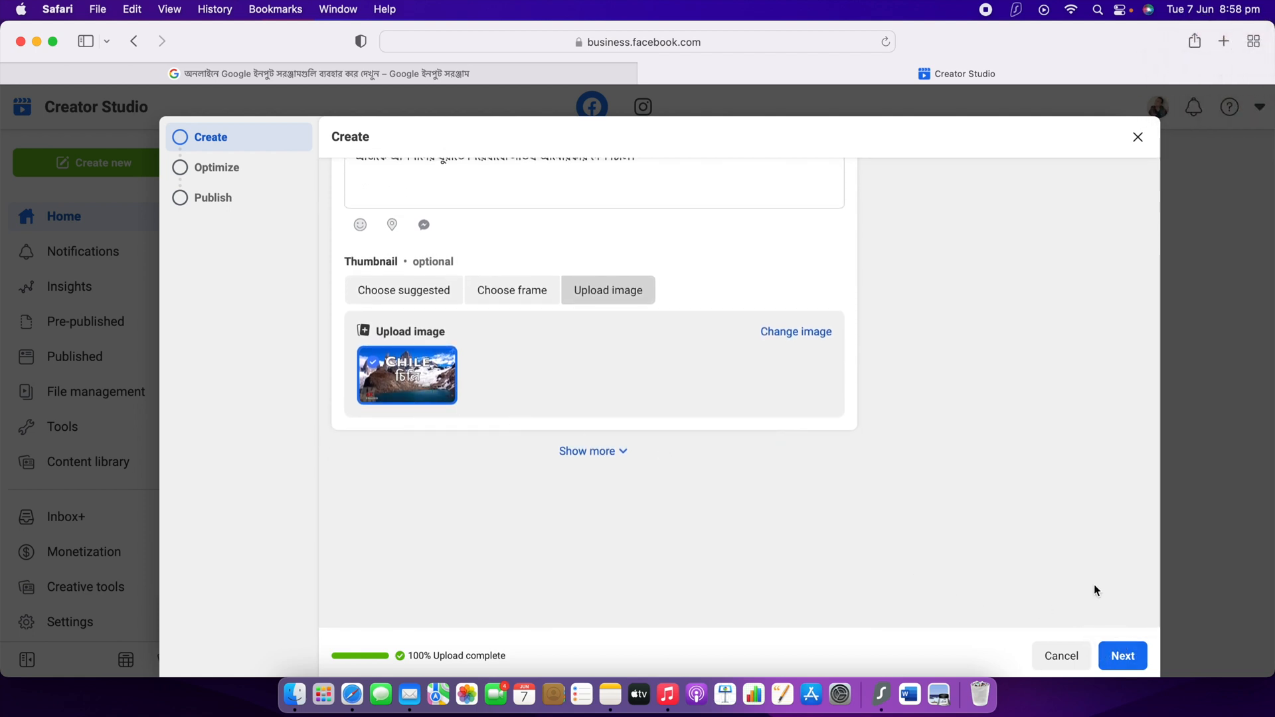
{"action": "scroll", "coordinate": [1091, 579], "scroll_direction": "up", "scroll_amount": 5}
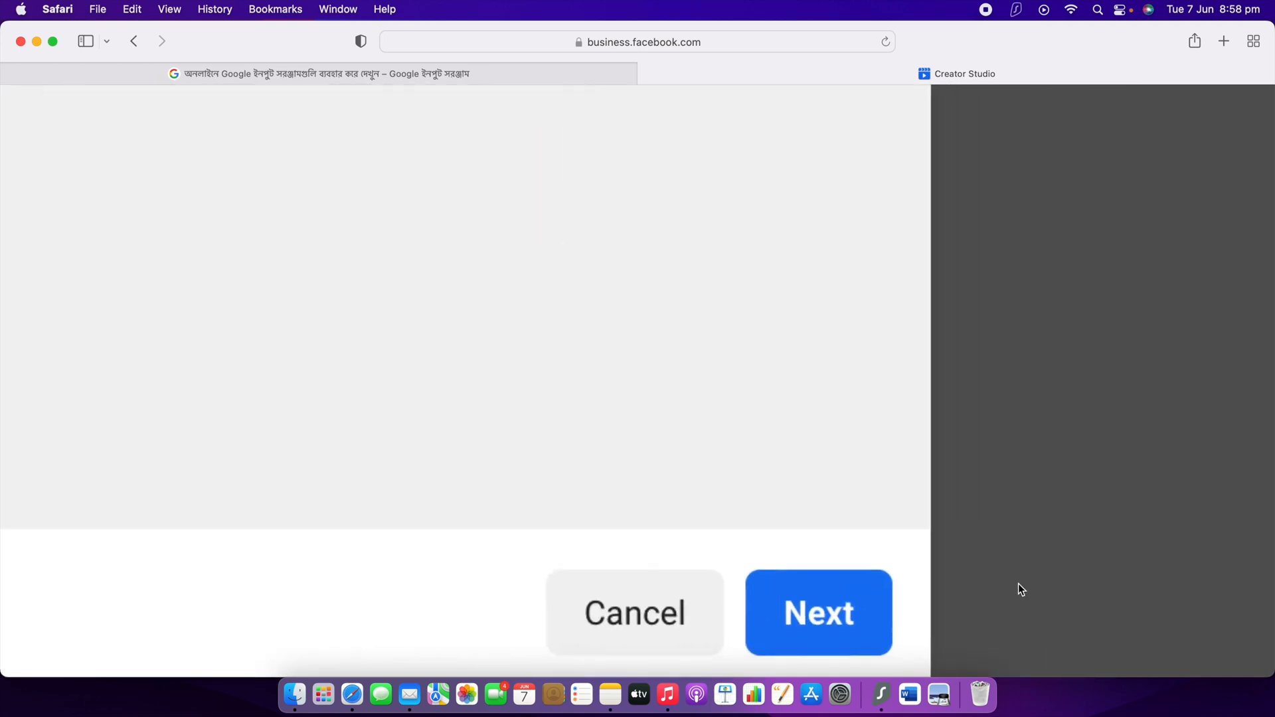
{"action": "left_click", "coordinate": [844, 607]}
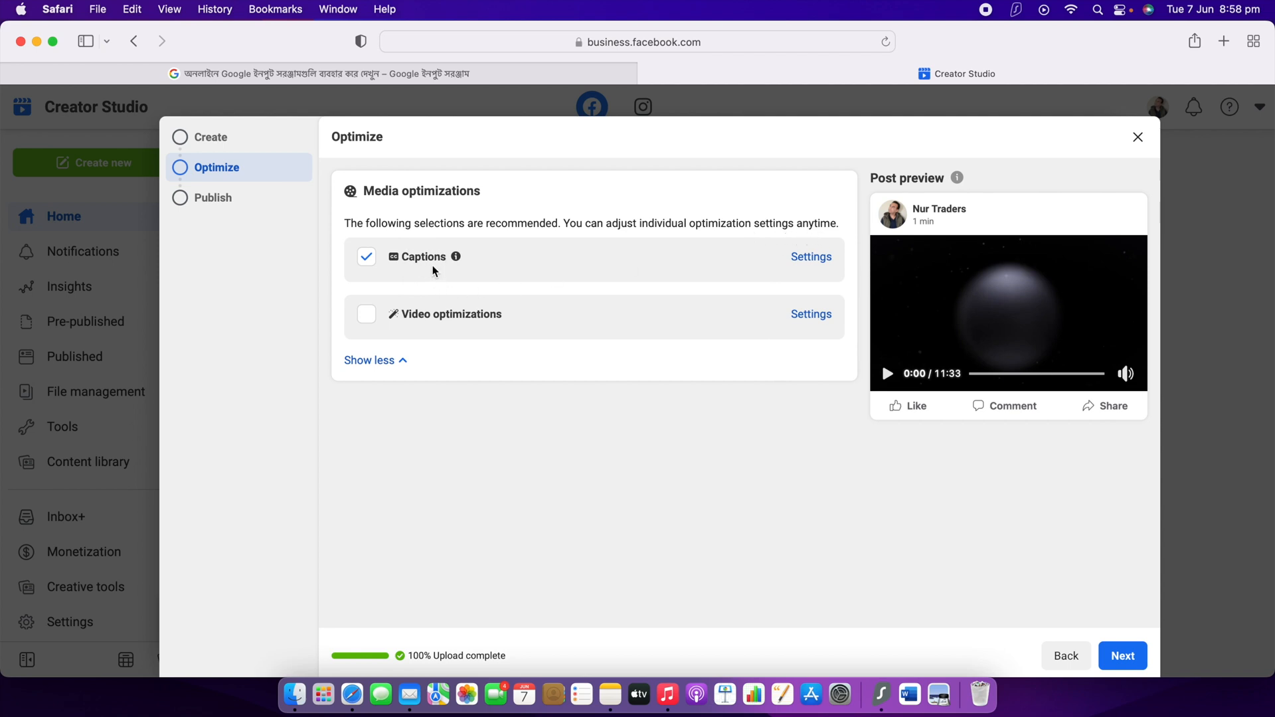
- Review the Captions and Video optimizations settings, keep only Captions enabled, and continue to the Publish stage
{"action": "left_click", "coordinate": [366, 257]}
{"action": "left_click", "coordinate": [367, 256]}
{"action": "left_click", "coordinate": [366, 314]}
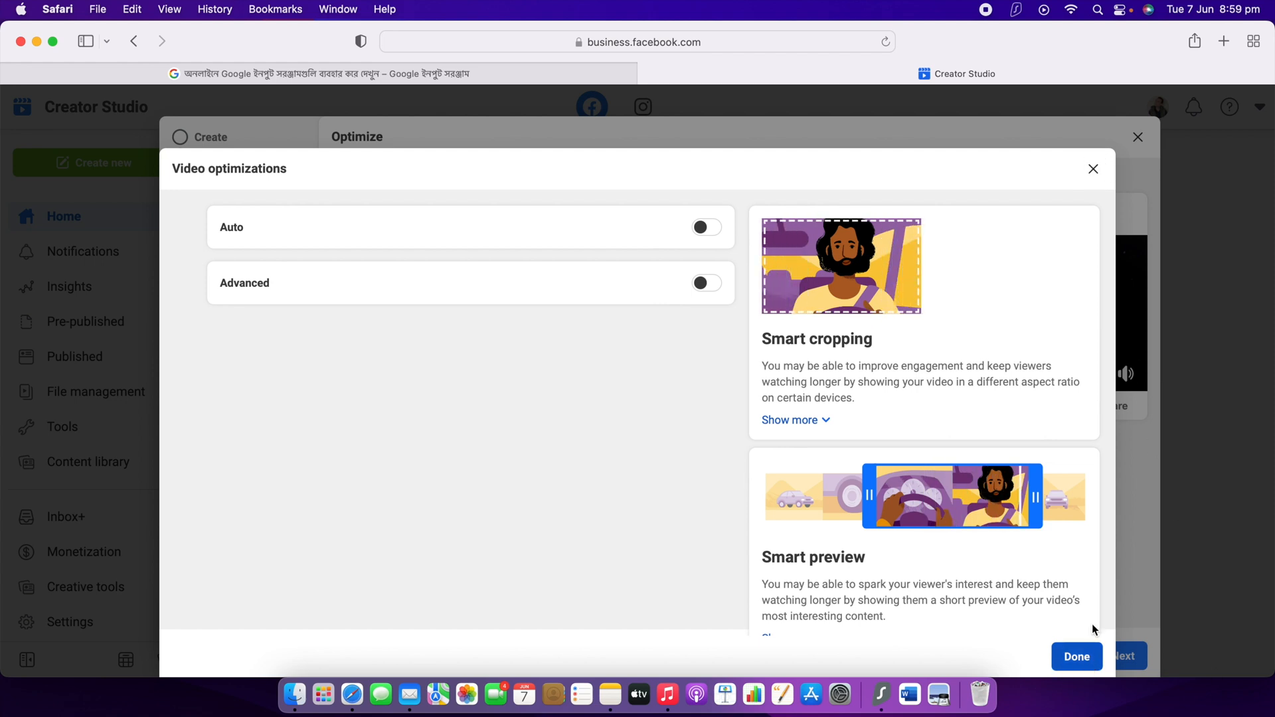
{"action": "left_click", "coordinate": [1092, 170]}
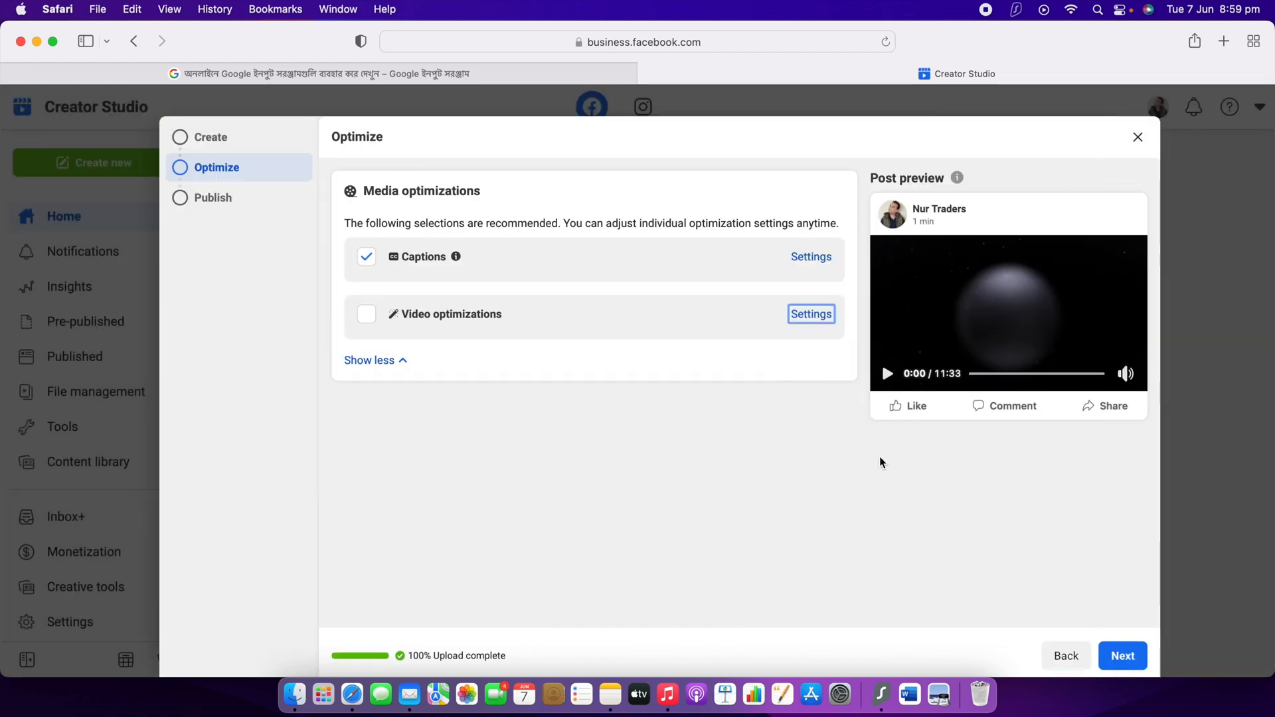
{"action": "left_click", "coordinate": [643, 405]}
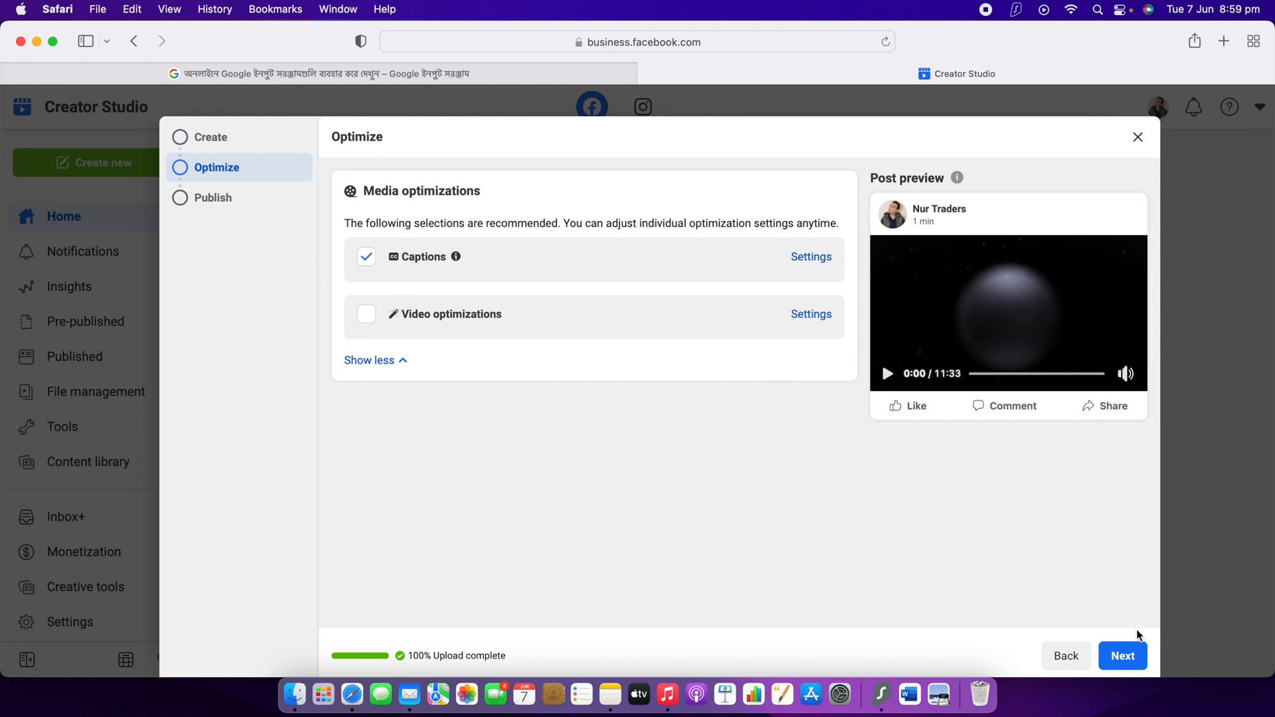
{"action": "left_click", "coordinate": [1122, 658]}
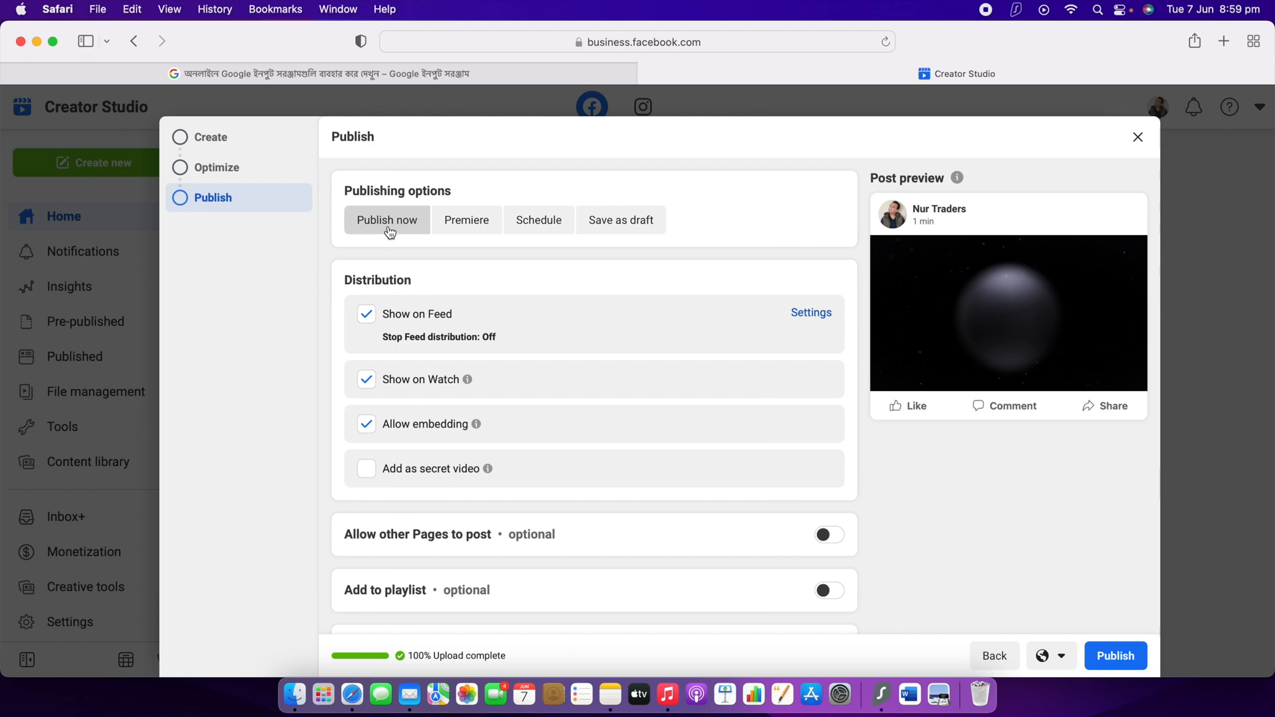
- Look through the Premiere, Schedule and Save as draft publishing options, and return to Publish now
{"action": "left_click", "coordinate": [467, 221]}
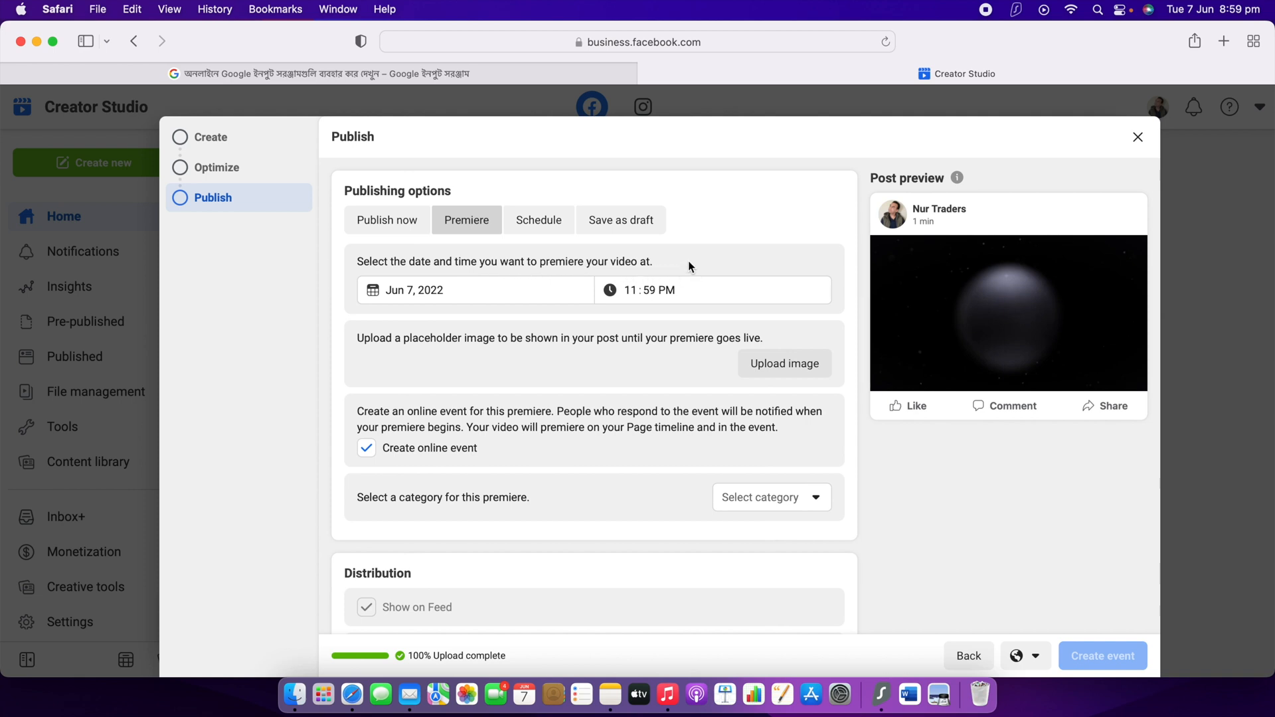
{"action": "left_click", "coordinate": [536, 225]}
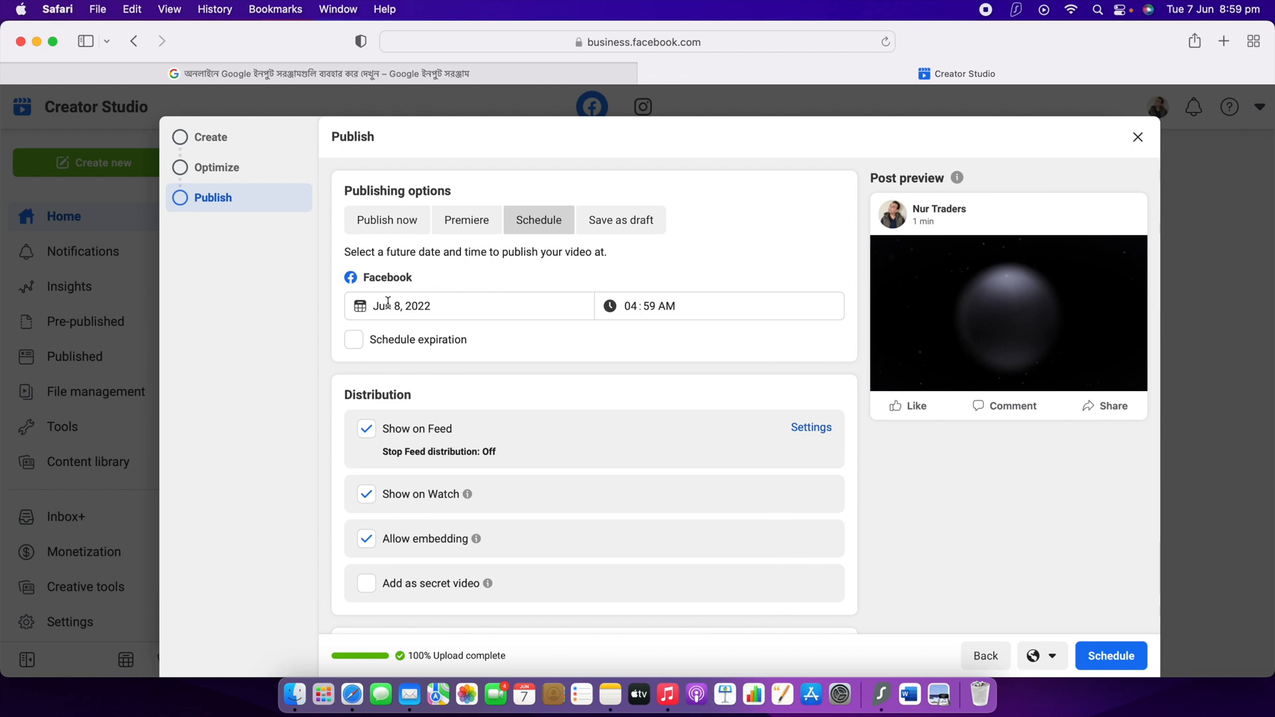
{"action": "left_click", "coordinate": [628, 227]}
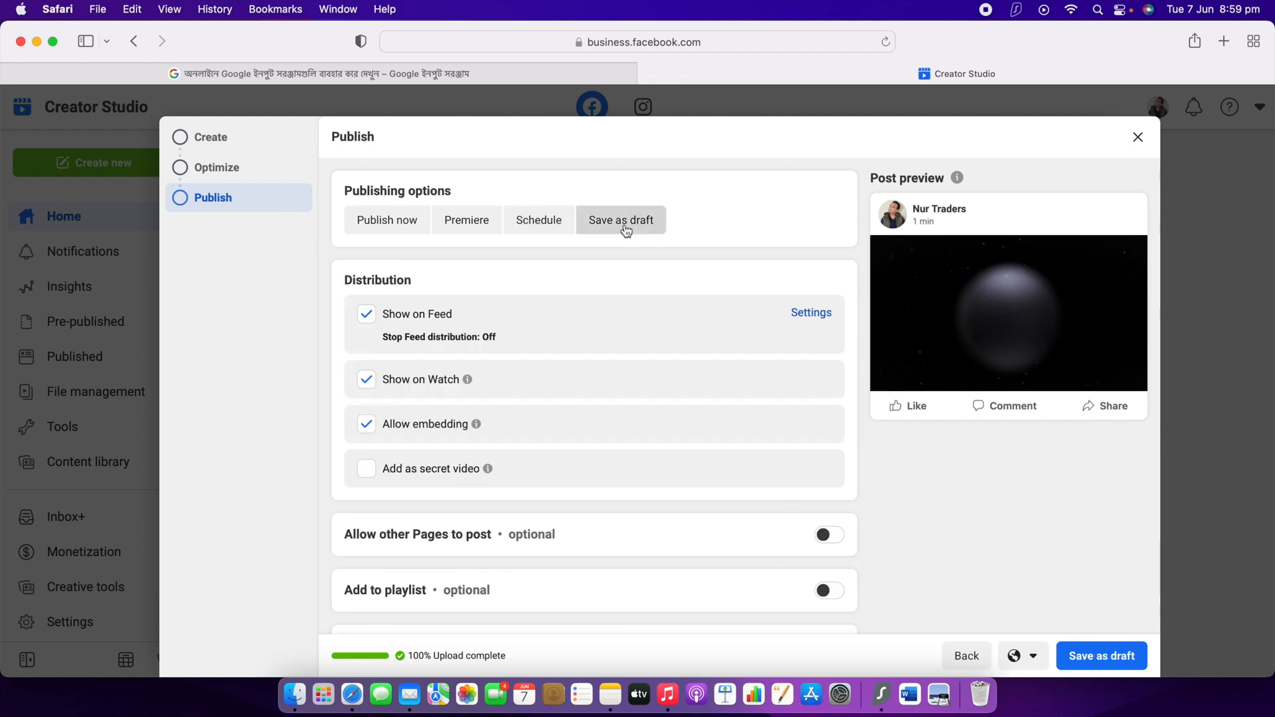
{"action": "left_click", "coordinate": [382, 223]}
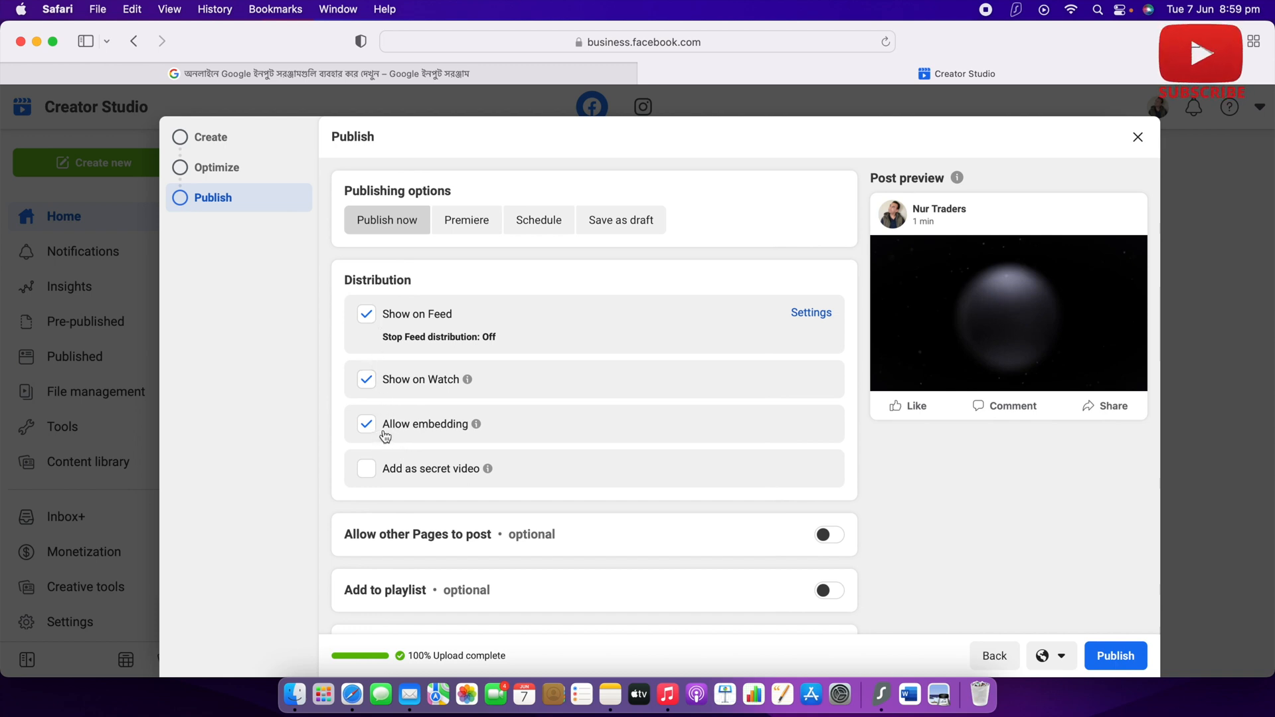
- Review the distribution and optional settings, publish the video immediately, and close the processing notice
{"action": "scroll", "coordinate": [384, 437], "scroll_direction": "down", "scroll_amount": 5}
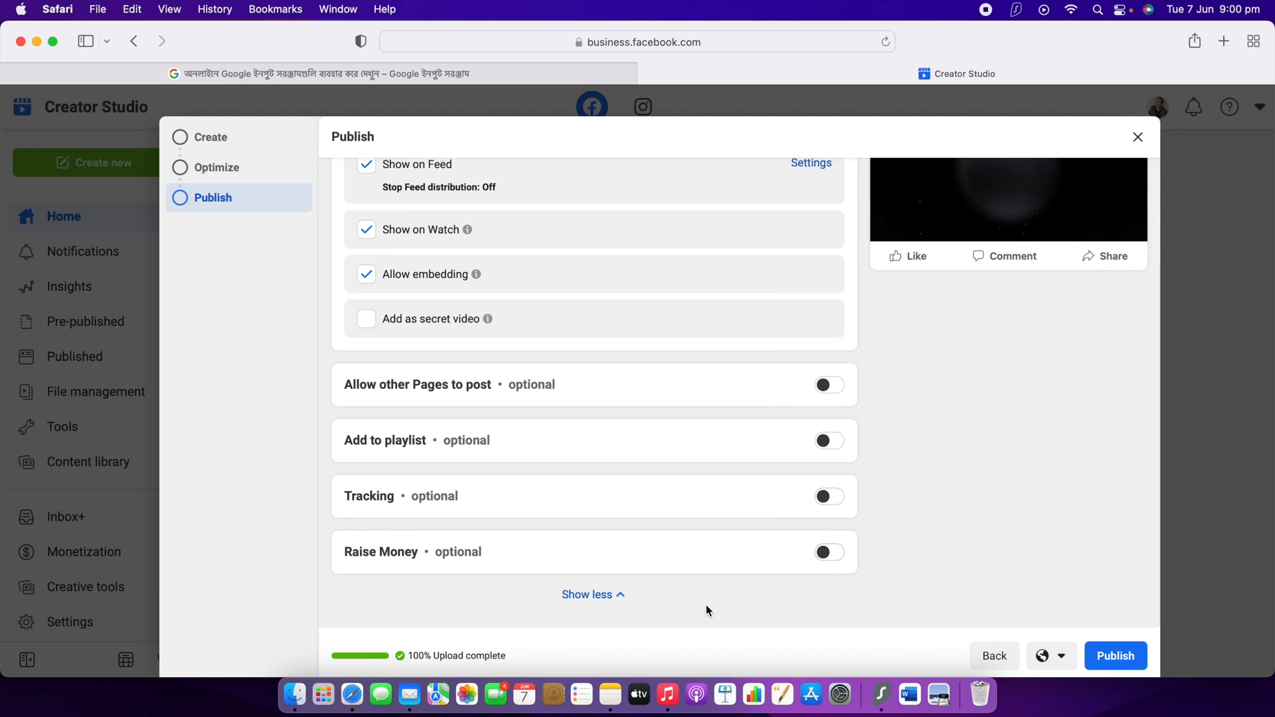
{"action": "scroll", "coordinate": [826, 235], "scroll_direction": "up", "scroll_amount": 5}
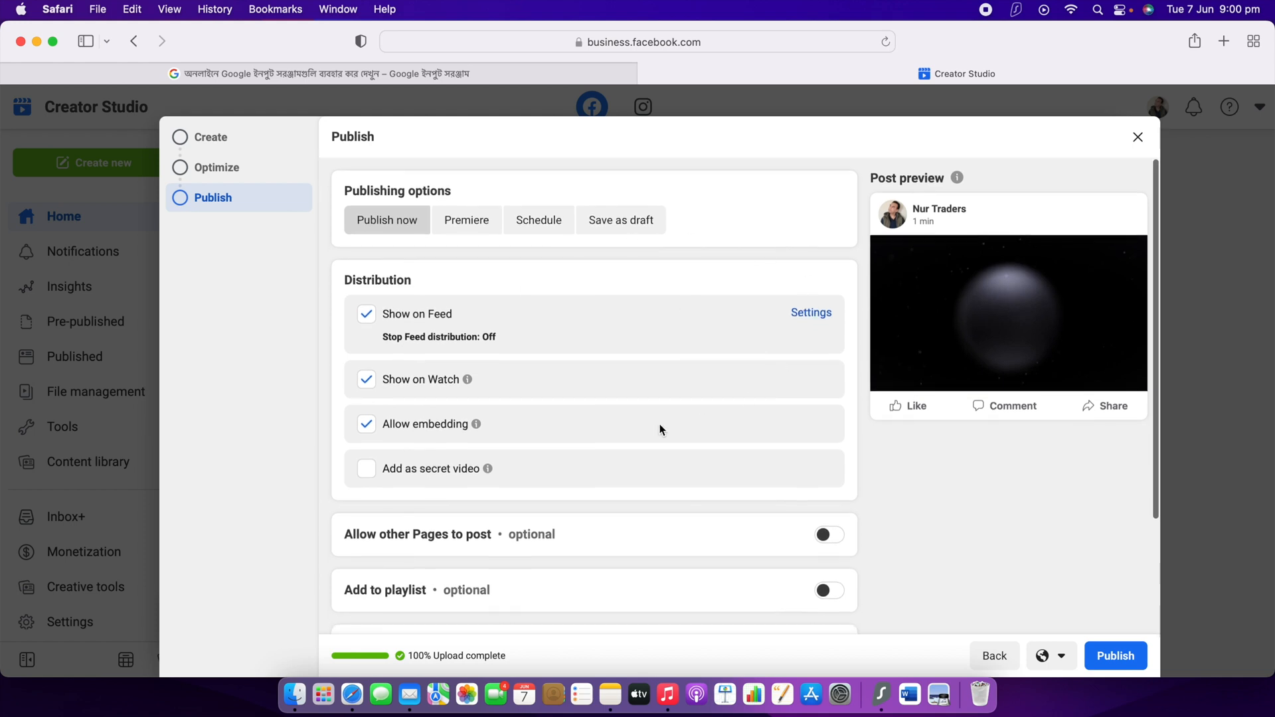
{"action": "scroll", "coordinate": [735, 417], "scroll_direction": "down", "scroll_amount": 5}
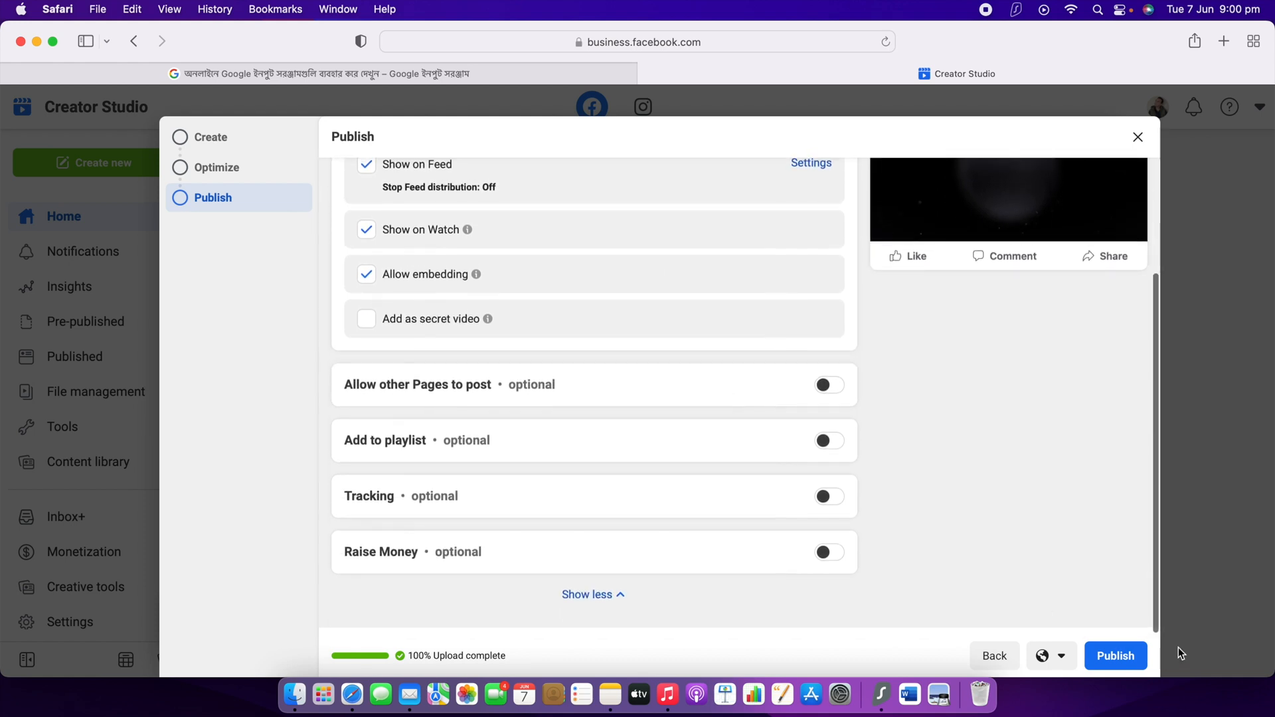
{"action": "scroll", "coordinate": [1102, 591], "scroll_direction": "up", "scroll_amount": 5}
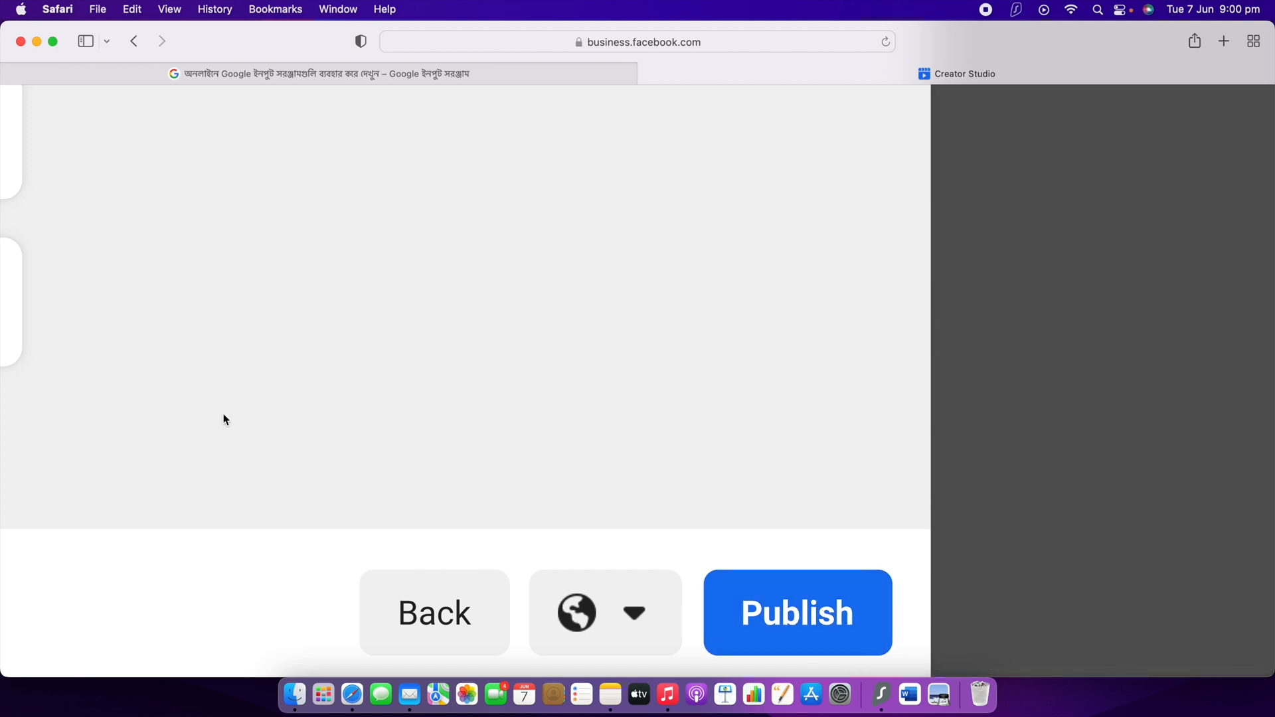
{"action": "scroll", "coordinate": [73, 372], "scroll_direction": "down", "scroll_amount": 5}
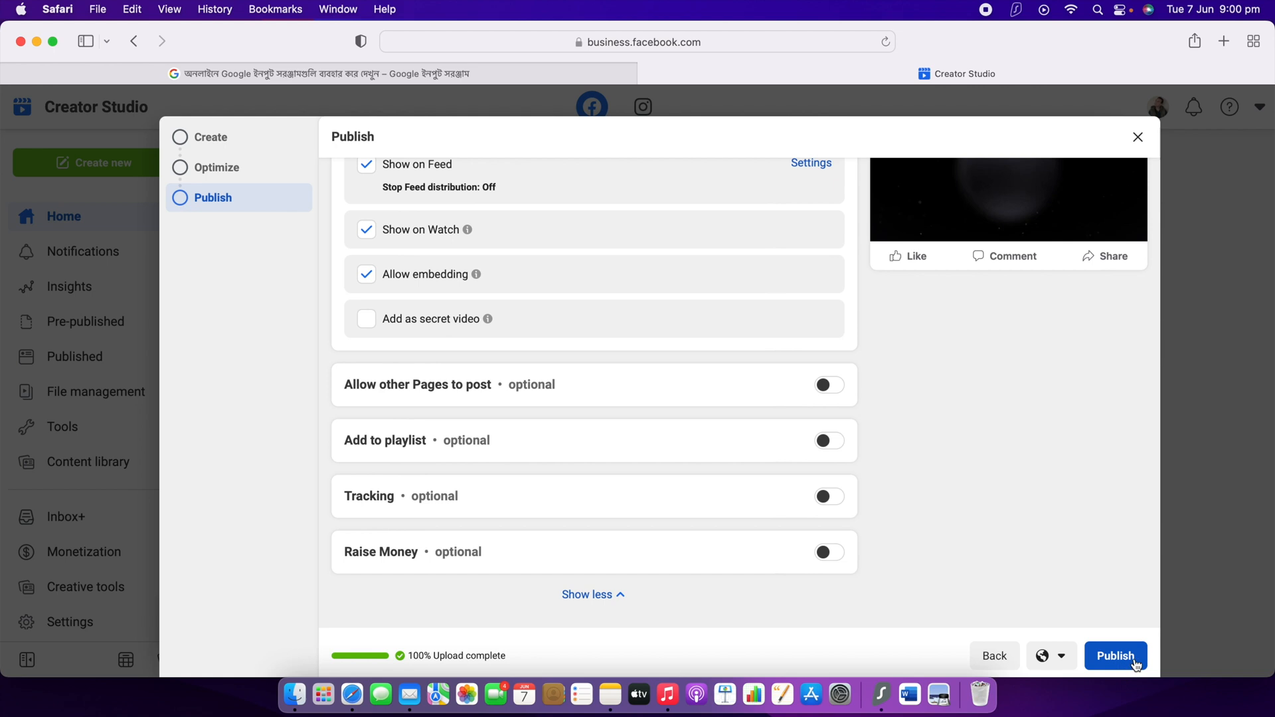
{"action": "left_click", "coordinate": [1119, 659]}
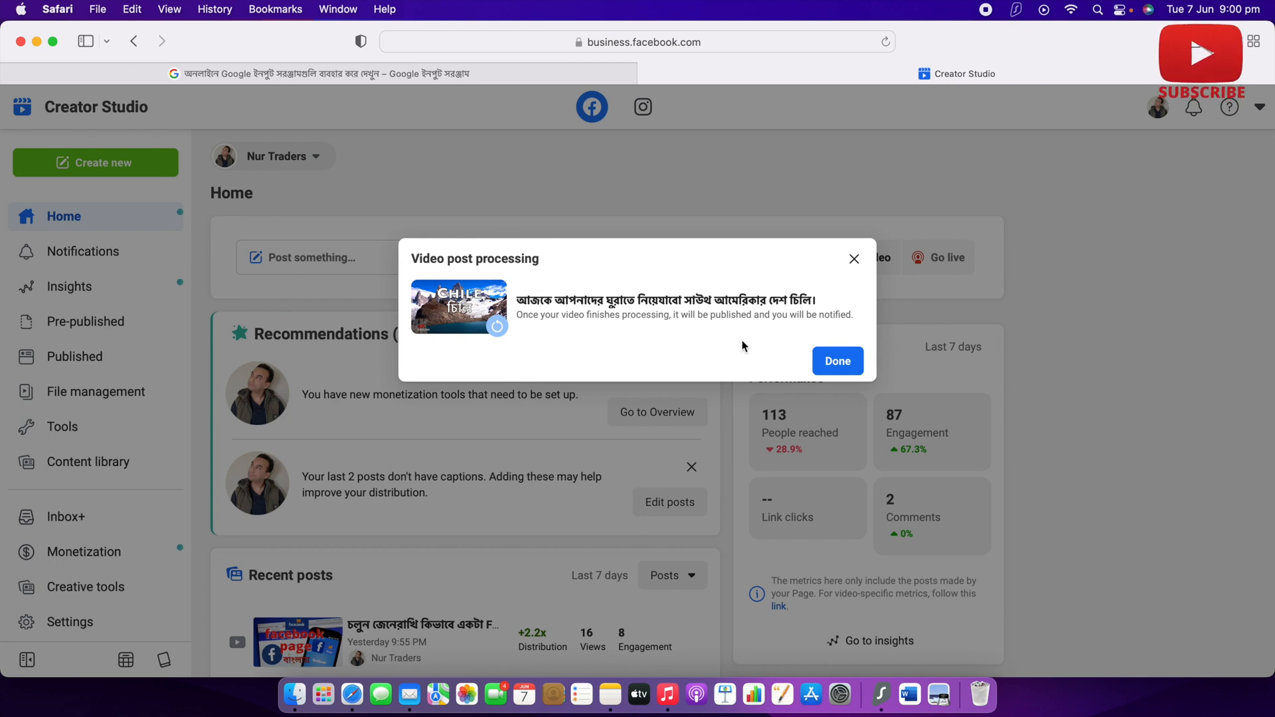
{"action": "left_click", "coordinate": [838, 361]}
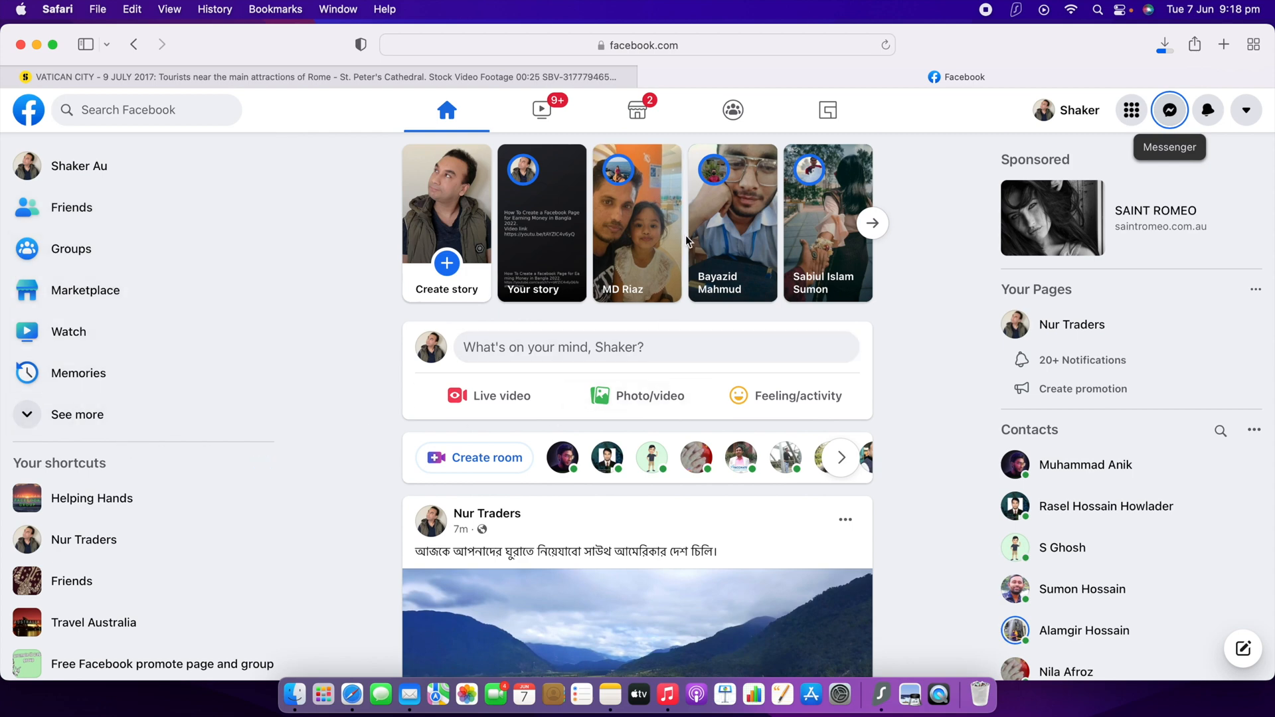
- Check how the newly published Chile video post appears in the Facebook news feed
{"action": "scroll", "coordinate": [629, 464], "scroll_direction": "down", "scroll_amount": 3}
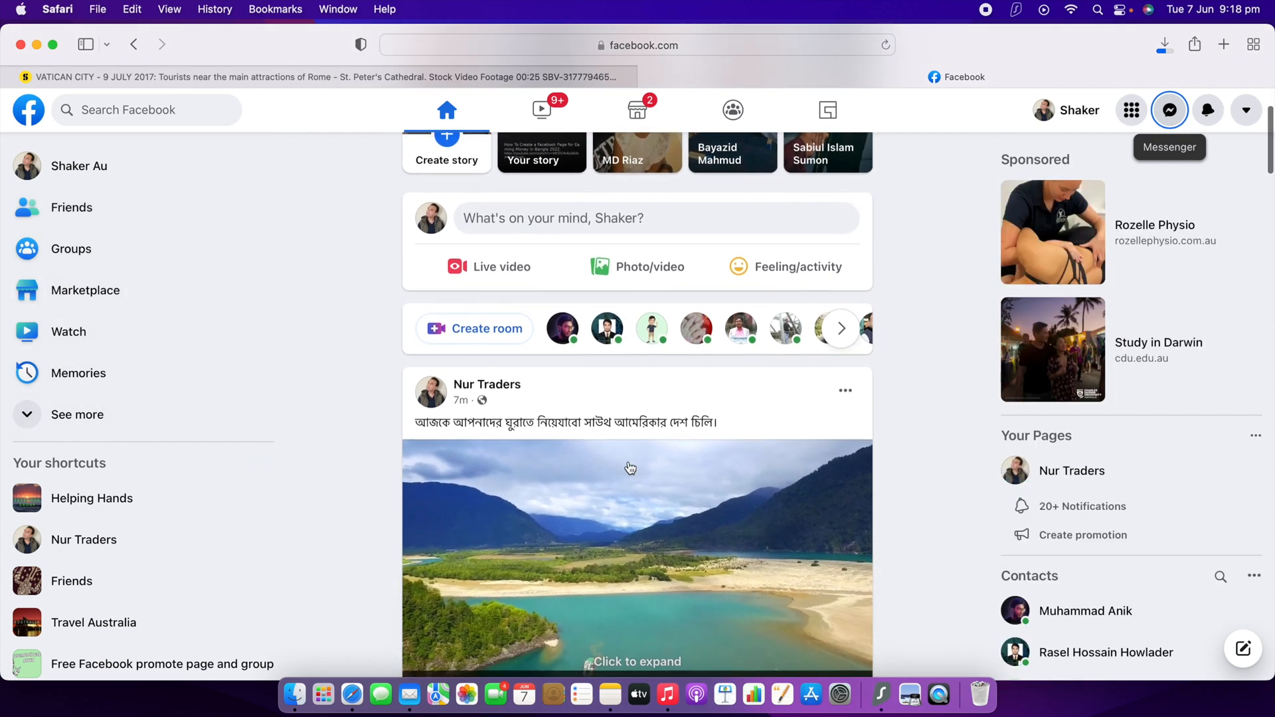
{"action": "scroll", "coordinate": [631, 468], "scroll_direction": "down", "scroll_amount": 2}
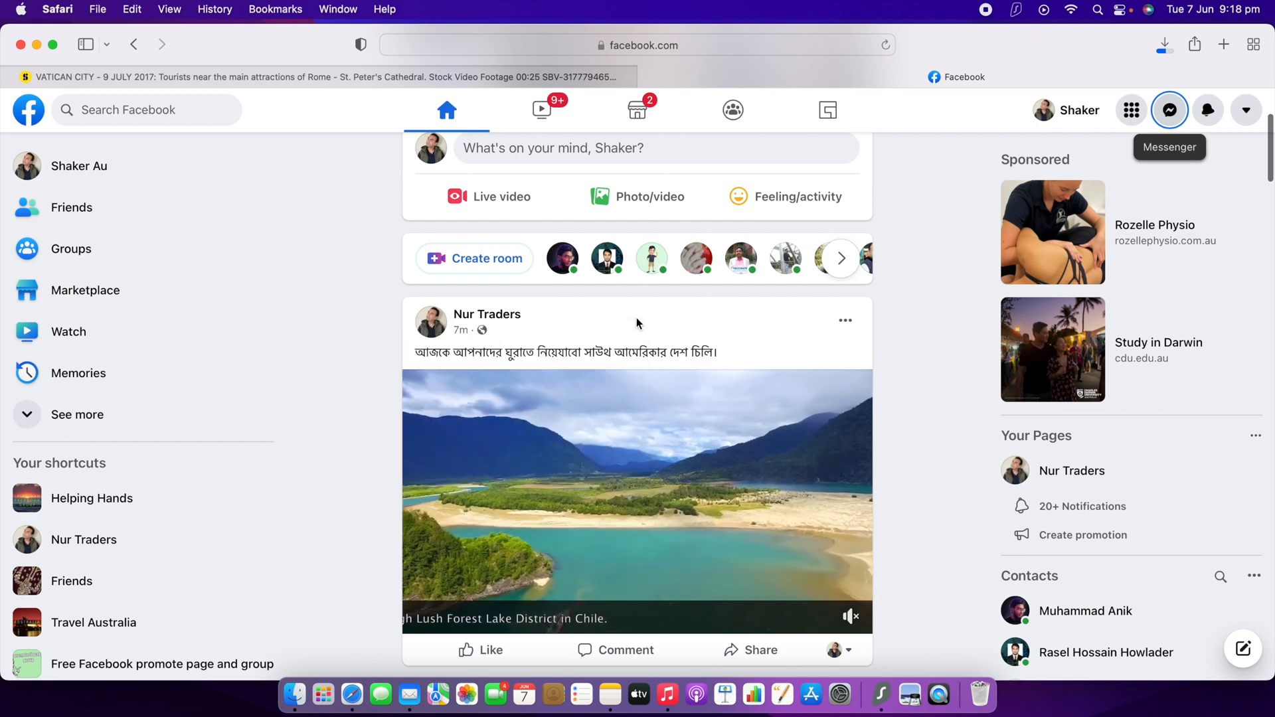
{"action": "mouse_move", "coordinate": [478, 316]}
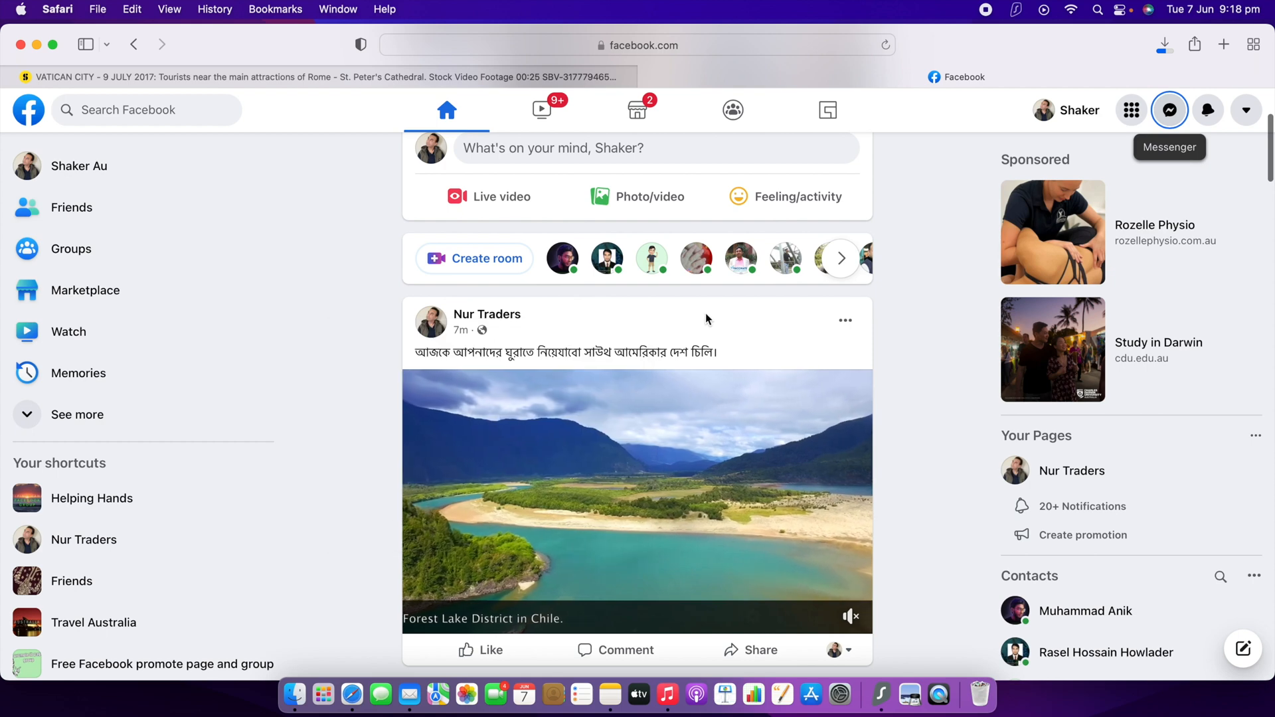
{"action": "scroll", "coordinate": [709, 319], "scroll_direction": "down", "scroll_amount": 2}
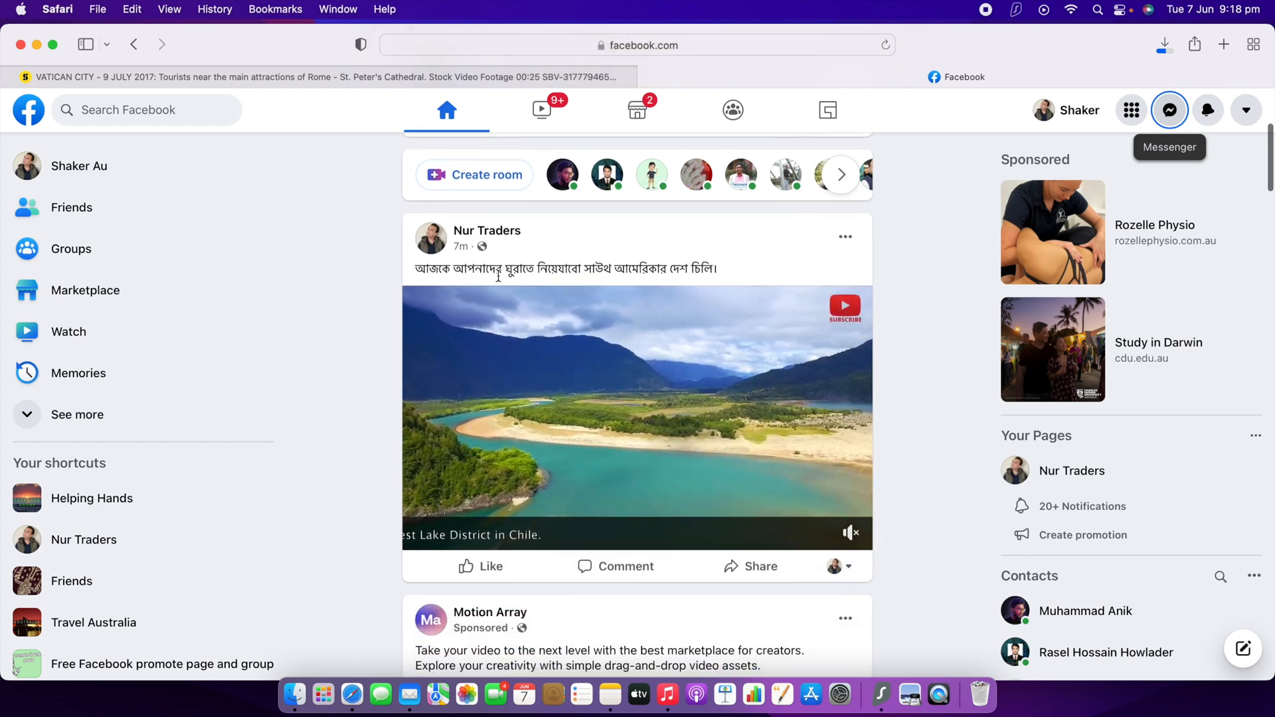
{"action": "mouse_move", "coordinate": [655, 294]}
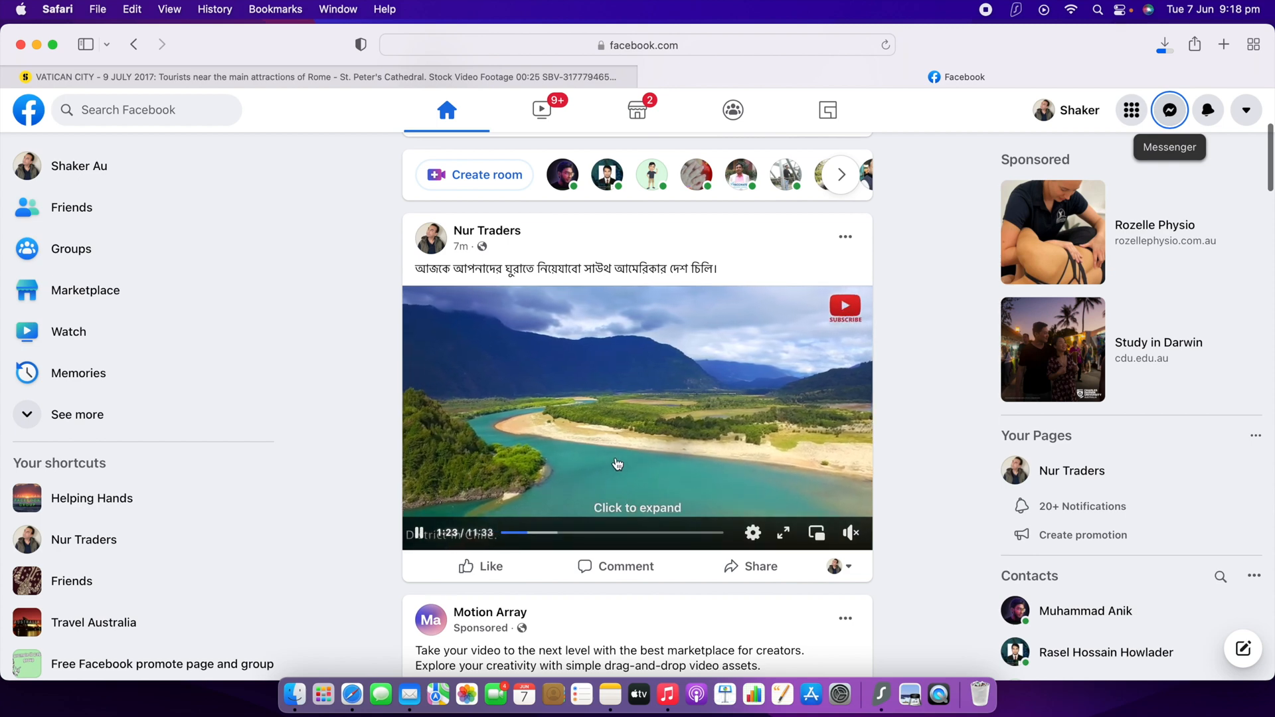
- Open the published video from the feed, watch it in full screen, and leave full screen
{"action": "left_click", "coordinate": [785, 534]}
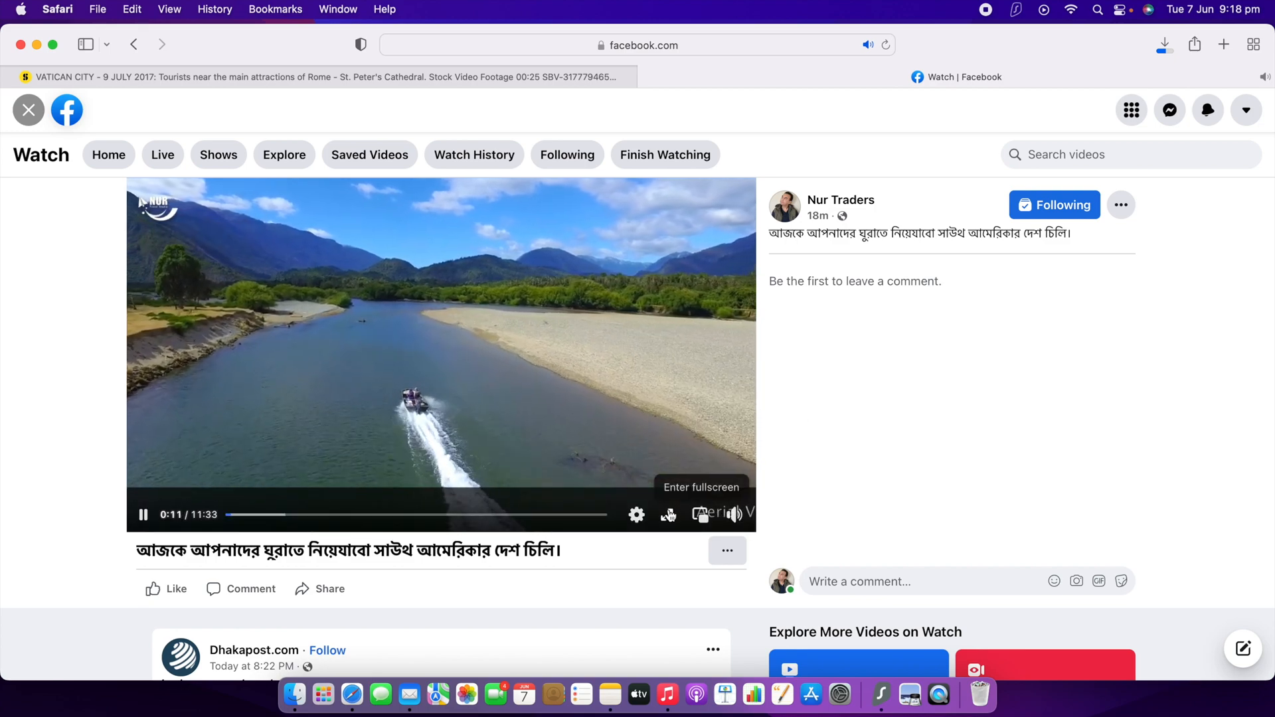
{"action": "left_click", "coordinate": [669, 515]}
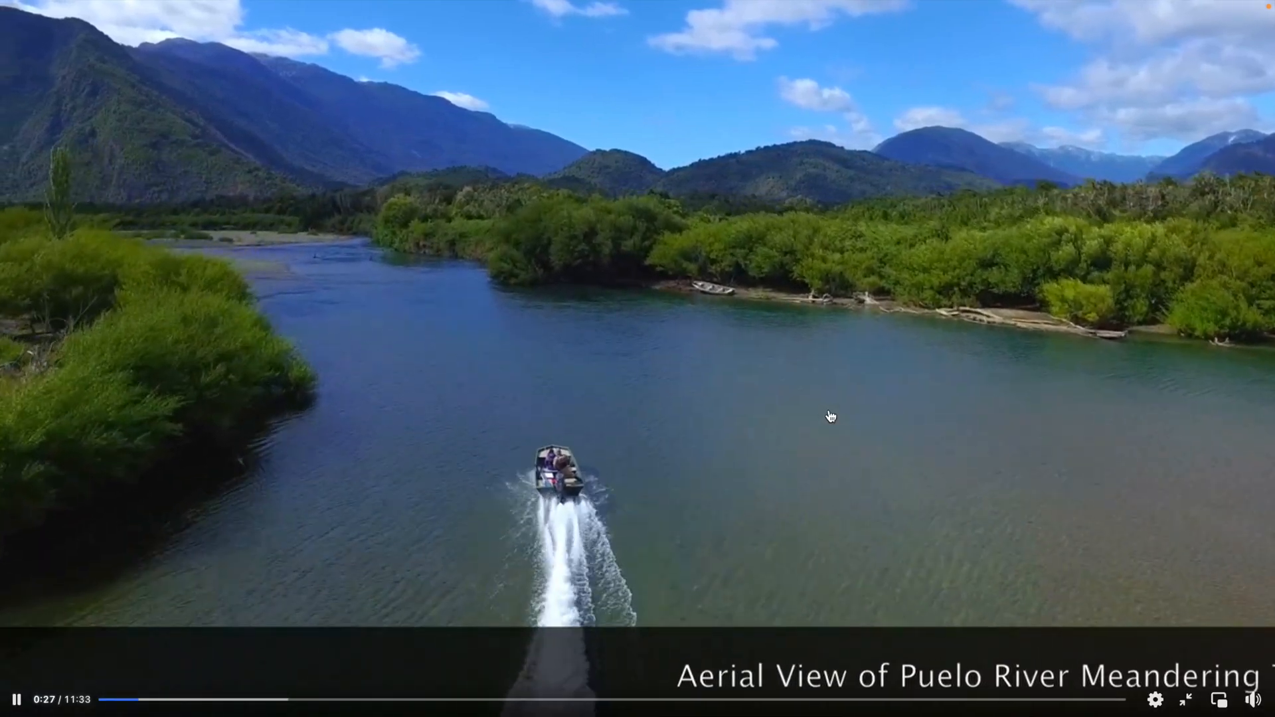
{"action": "key", "text": "Escape"}
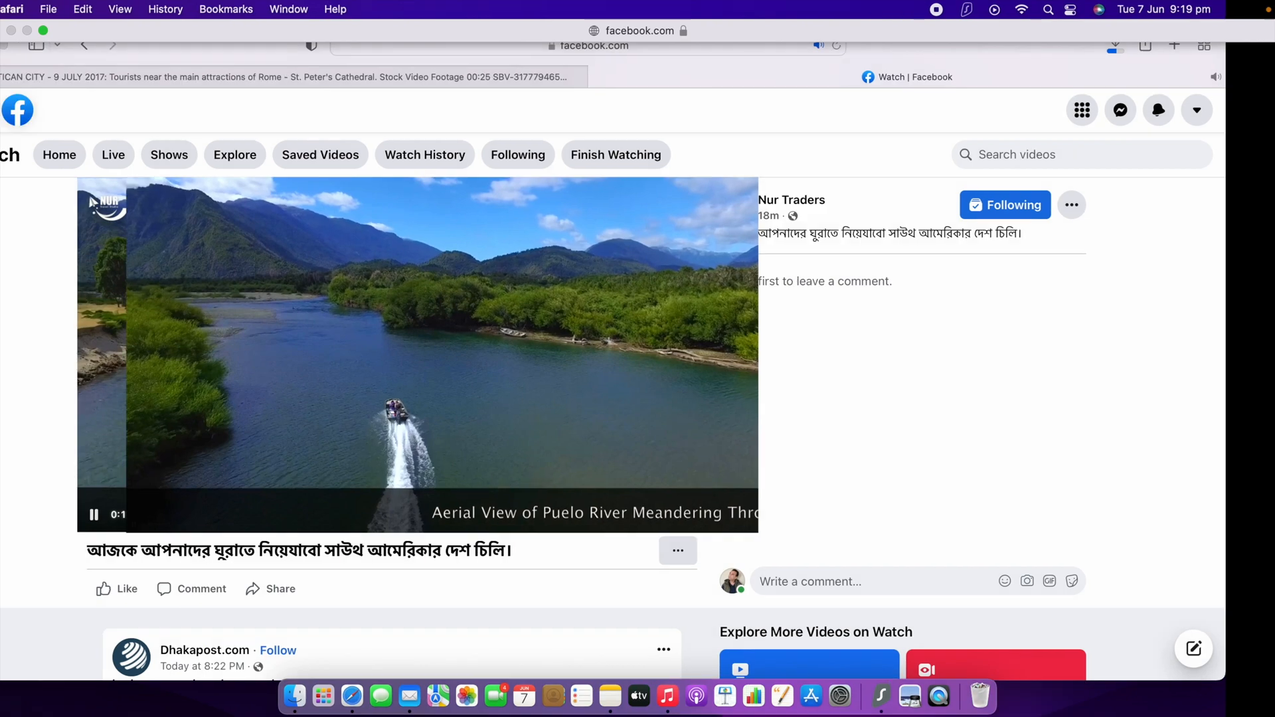